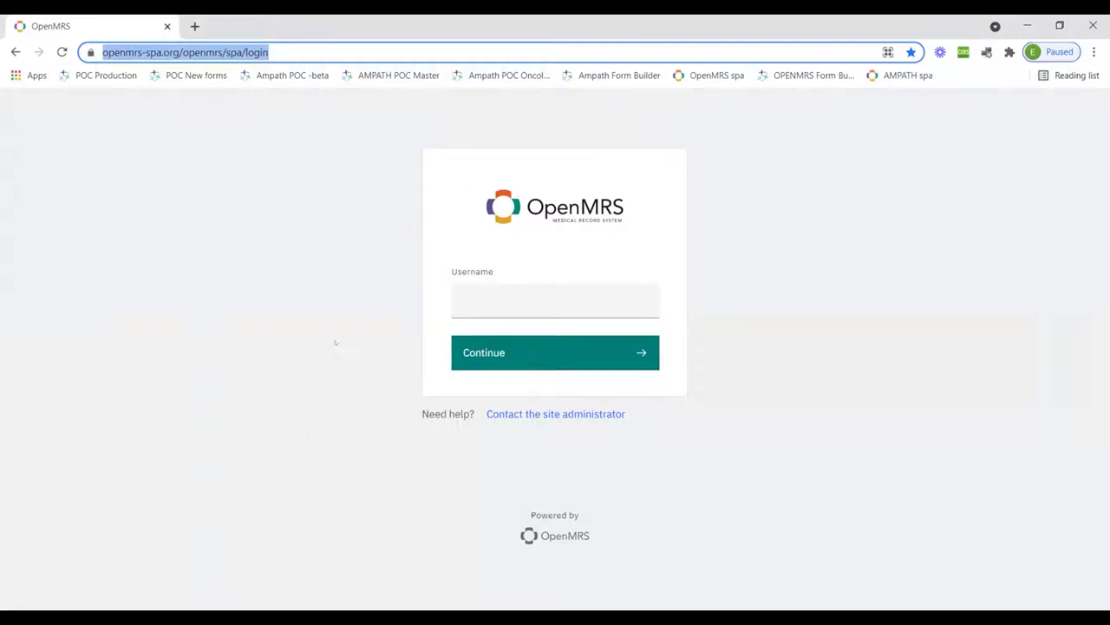
Sign in to OpenMRS as admin with the administrator password
{"action": "left_click", "coordinate": [476, 297]}
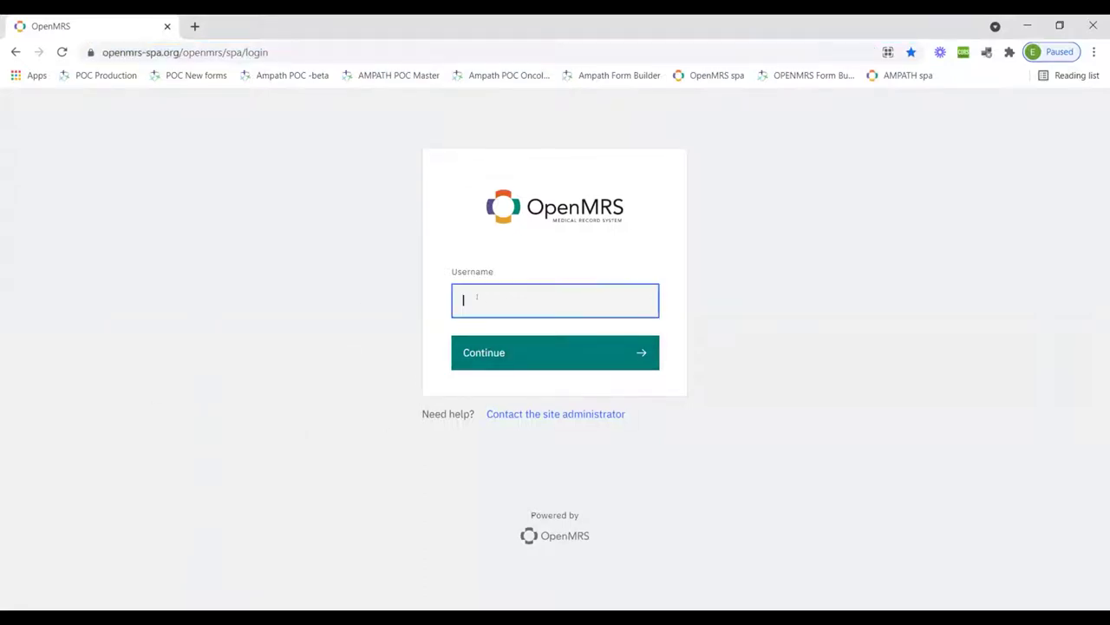
{"action": "type", "text": "admin"}
{"action": "key", "text": "Return"}
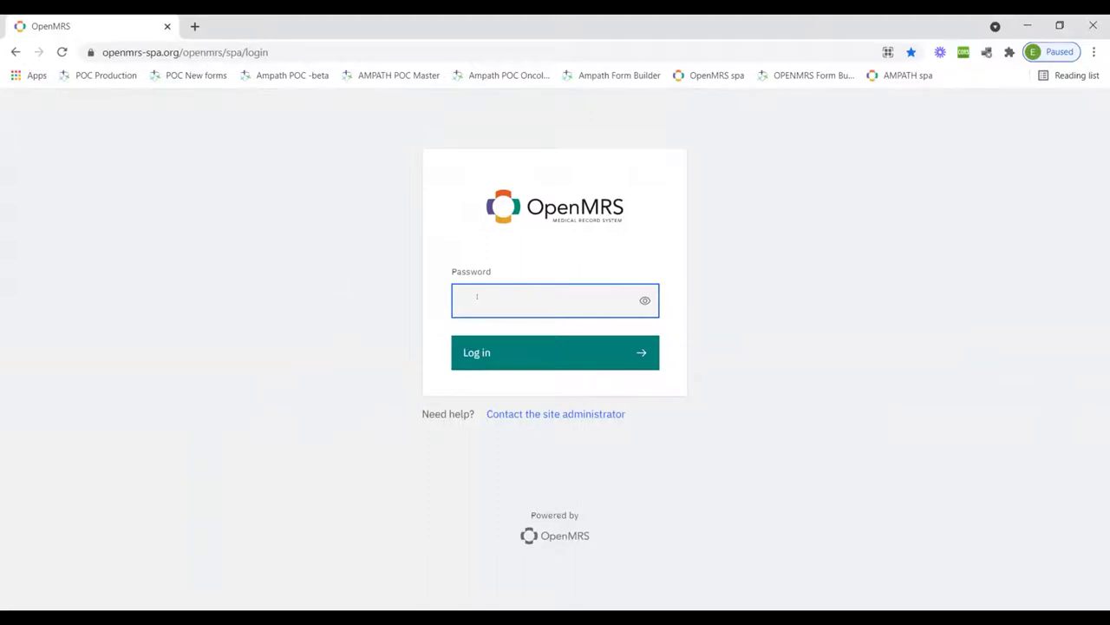
{"action": "type", "text": "Admn123"}
{"action": "left_click", "coordinate": [523, 362]}
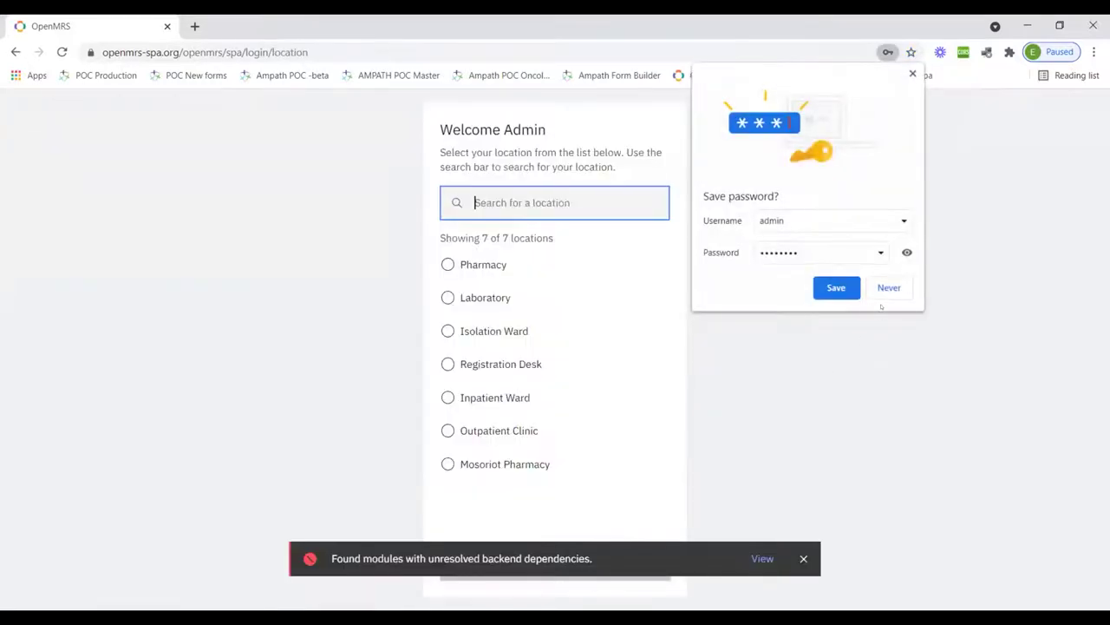
Dismiss the save-password prompt and notification, then confirm Inpatient Ward as the session location
{"action": "key", "text": "Escape"}
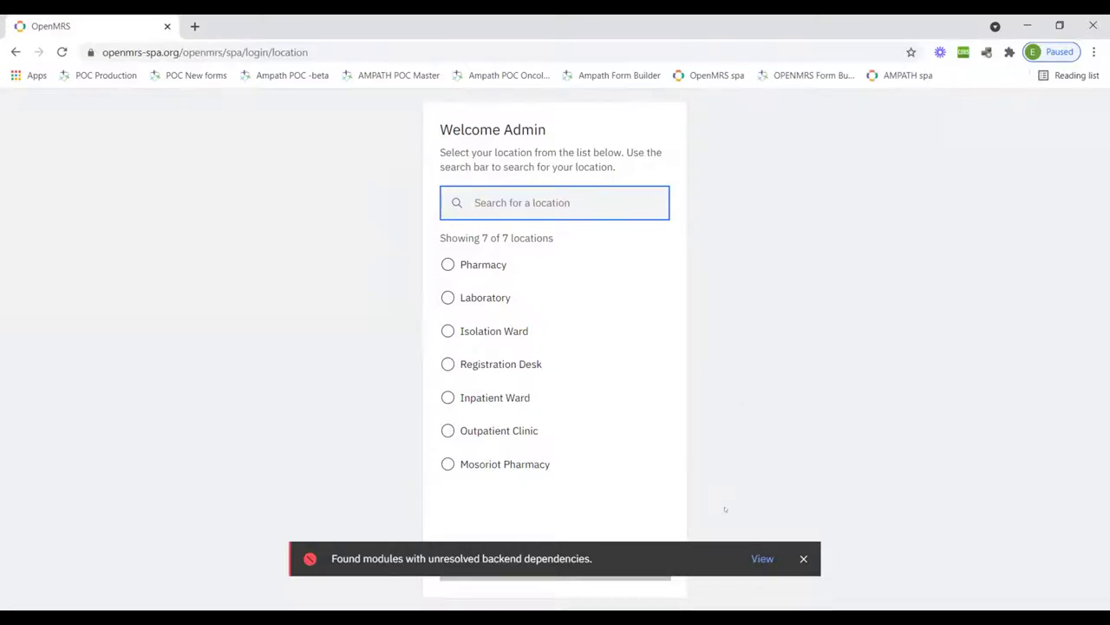
{"action": "left_click", "coordinate": [803, 557]}
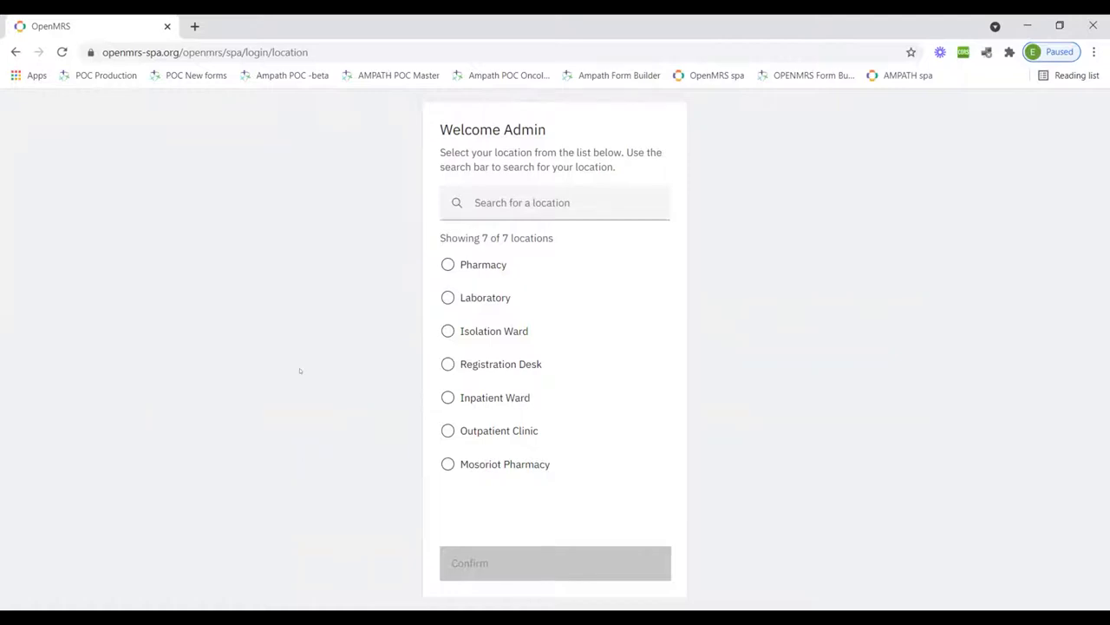
{"action": "left_click", "coordinate": [448, 397]}
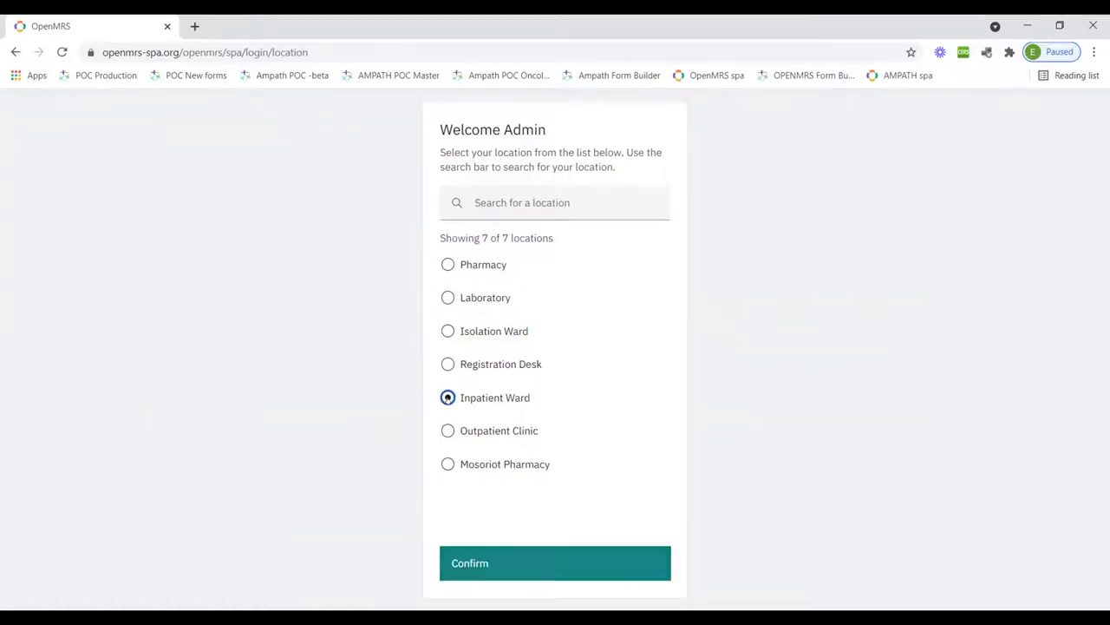
{"action": "left_click", "coordinate": [498, 565]}
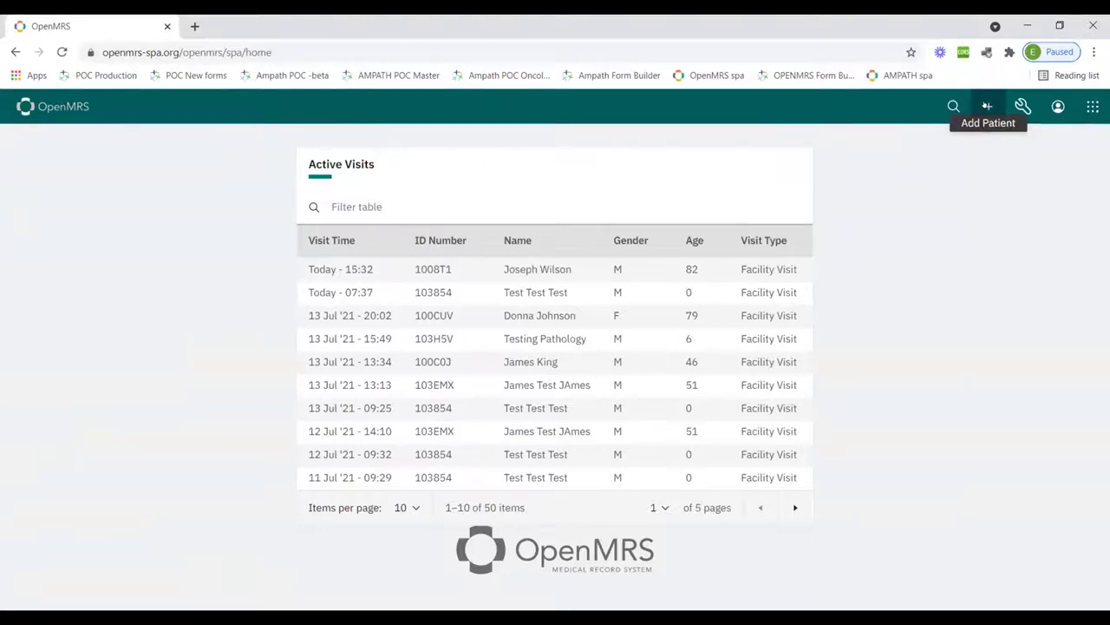
Open the Create New Patient registration form from the header's Add Patient icon
{"action": "left_click", "coordinate": [987, 106]}
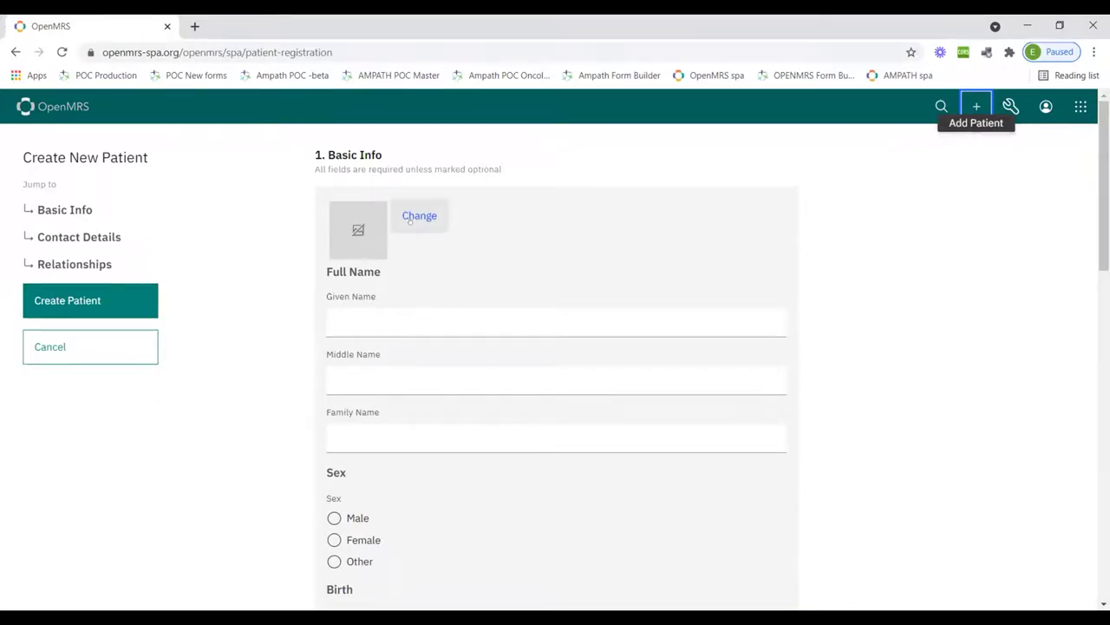
{"action": "left_click", "coordinate": [412, 219]}
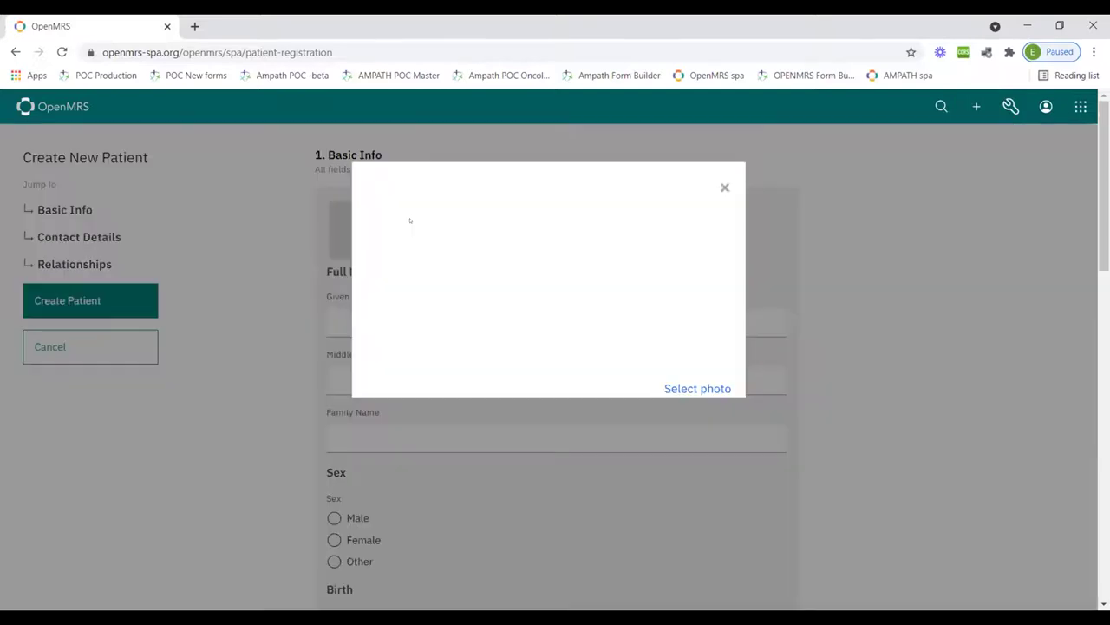
{"action": "left_click", "coordinate": [274, 135]}
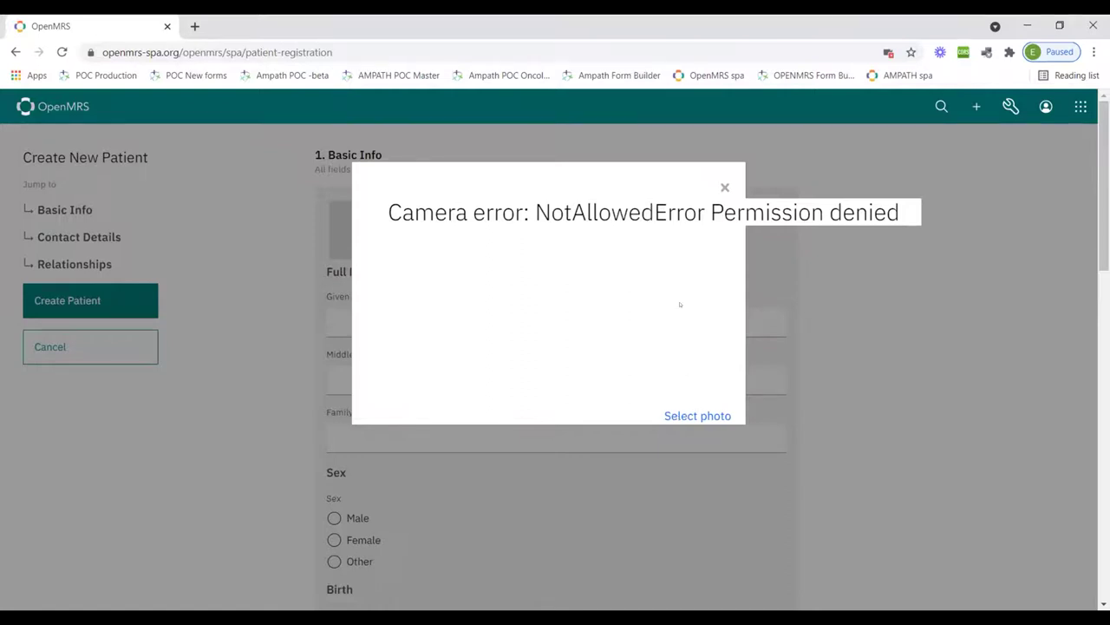
{"action": "left_click", "coordinate": [724, 186]}
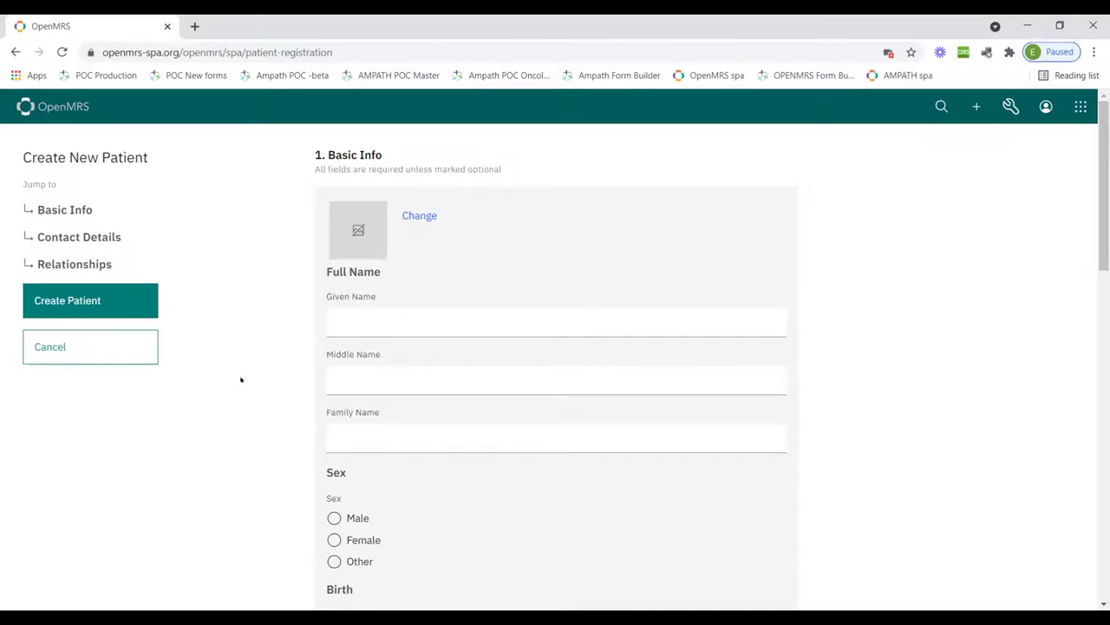
Scroll through the empty patient registration form sections
{"action": "scroll", "coordinate": [429, 319], "scroll_direction": "down", "scroll_amount": 1}
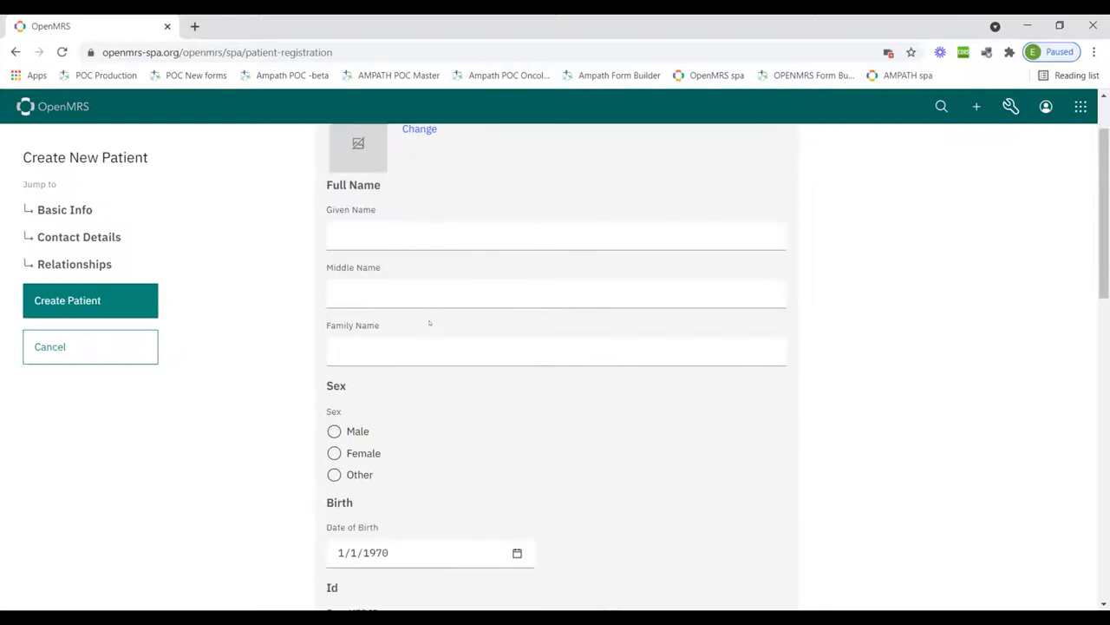
{"action": "scroll", "coordinate": [429, 323], "scroll_direction": "down", "scroll_amount": 1}
{"action": "scroll", "coordinate": [429, 323], "scroll_direction": "down", "scroll_amount": 2}
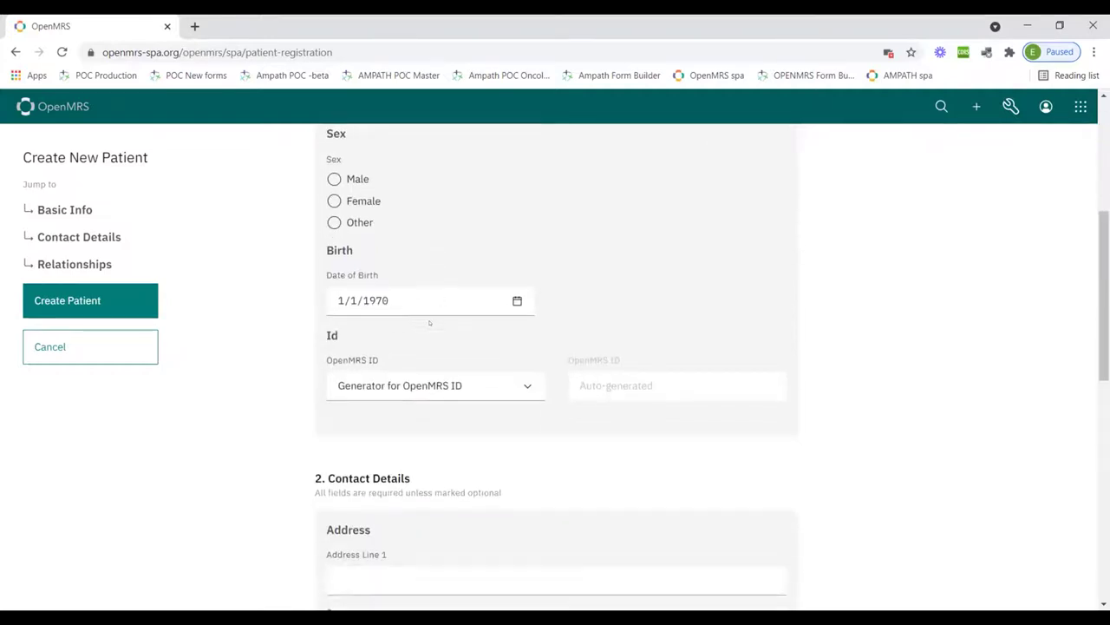
{"action": "scroll", "coordinate": [429, 323], "scroll_direction": "down", "scroll_amount": 2}
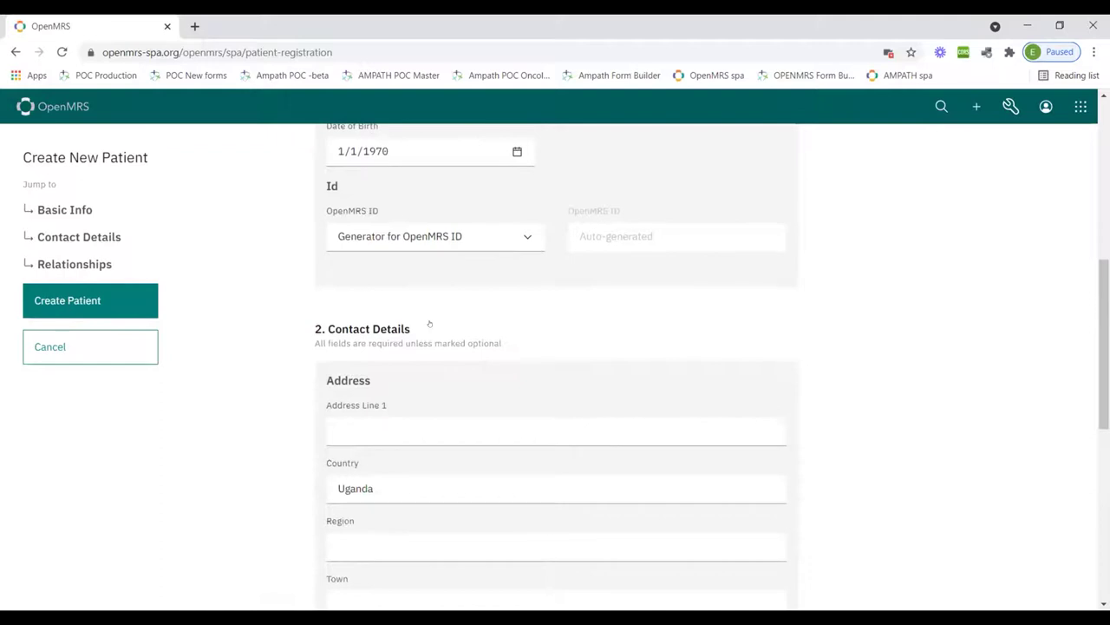
{"action": "scroll", "coordinate": [429, 321], "scroll_direction": "down", "scroll_amount": 2}
{"action": "scroll", "coordinate": [399, 317], "scroll_direction": "up", "scroll_amount": 6}
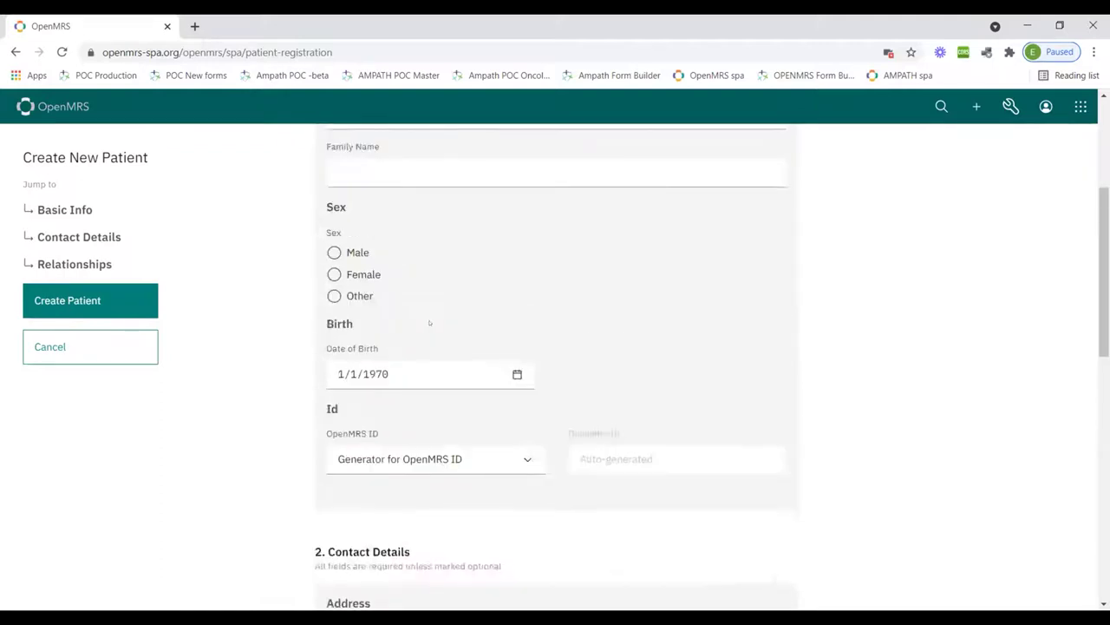
Visit the Given, Middle and Family Name fields, then cancel the registration
{"action": "left_click", "coordinate": [365, 316]}
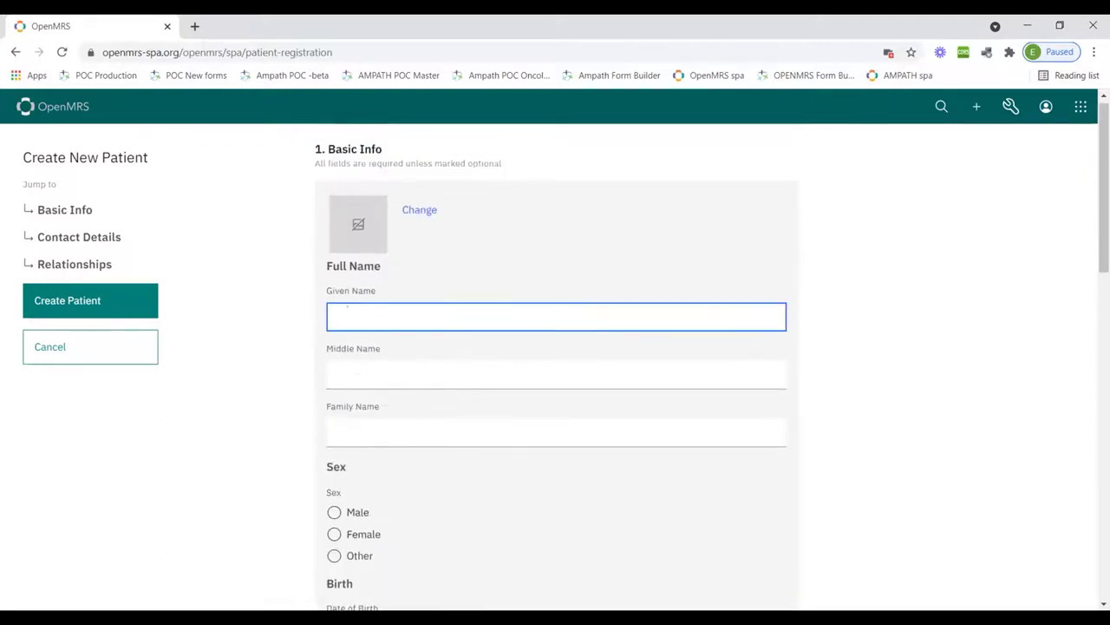
{"action": "left_click", "coordinate": [364, 354]}
{"action": "key", "text": "Tab"}
{"action": "right_click", "coordinate": [297, 401]}
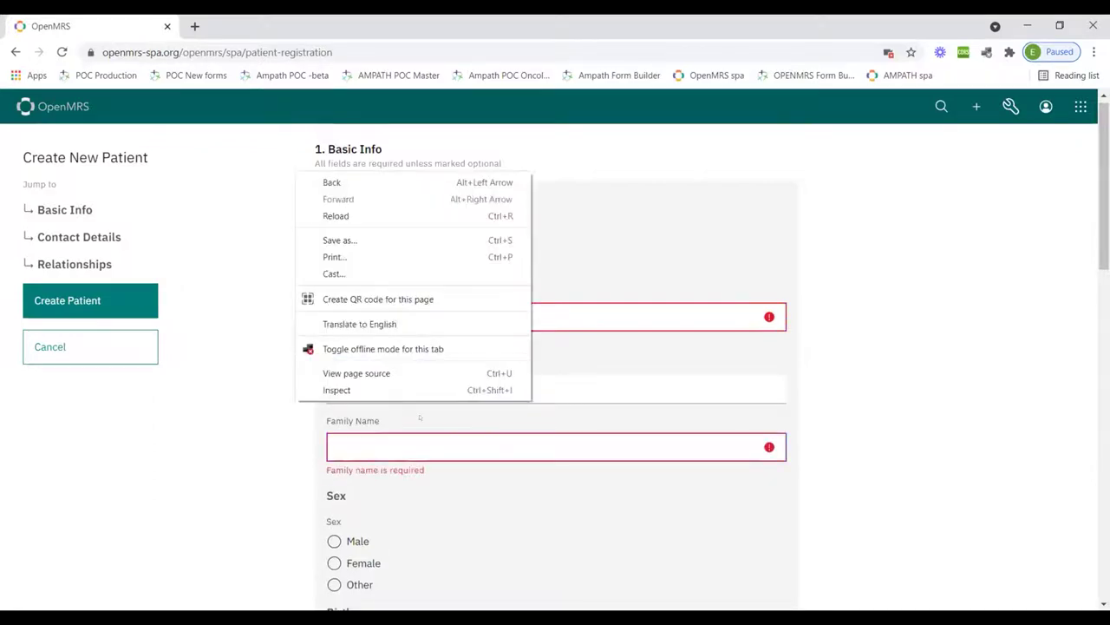
{"action": "left_click", "coordinate": [318, 406]}
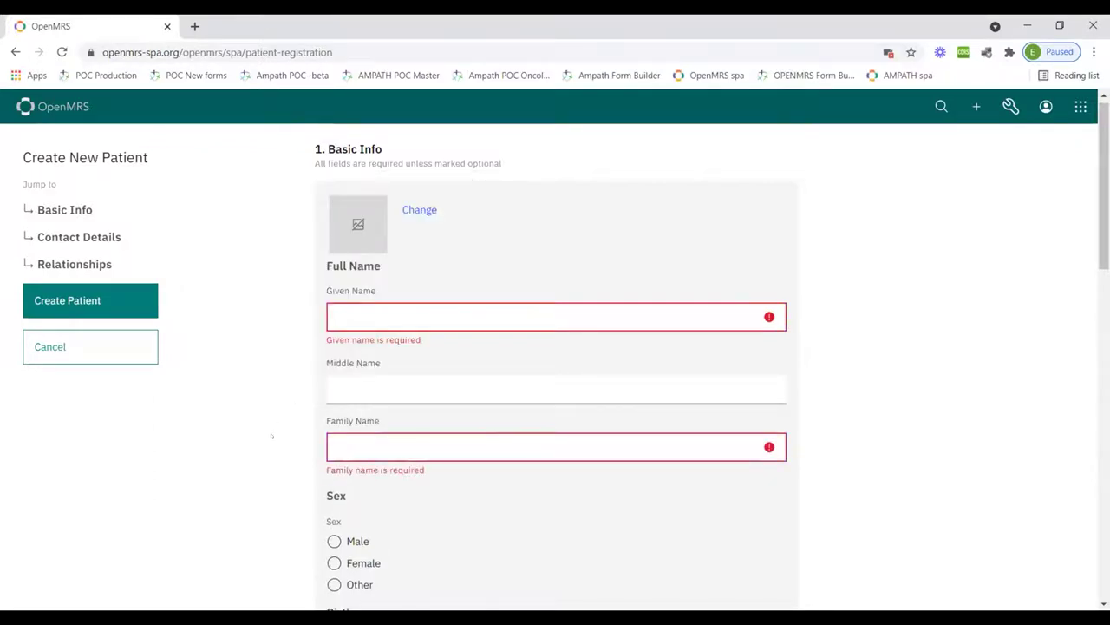
{"action": "scroll", "coordinate": [270, 436], "scroll_direction": "down", "scroll_amount": 4}
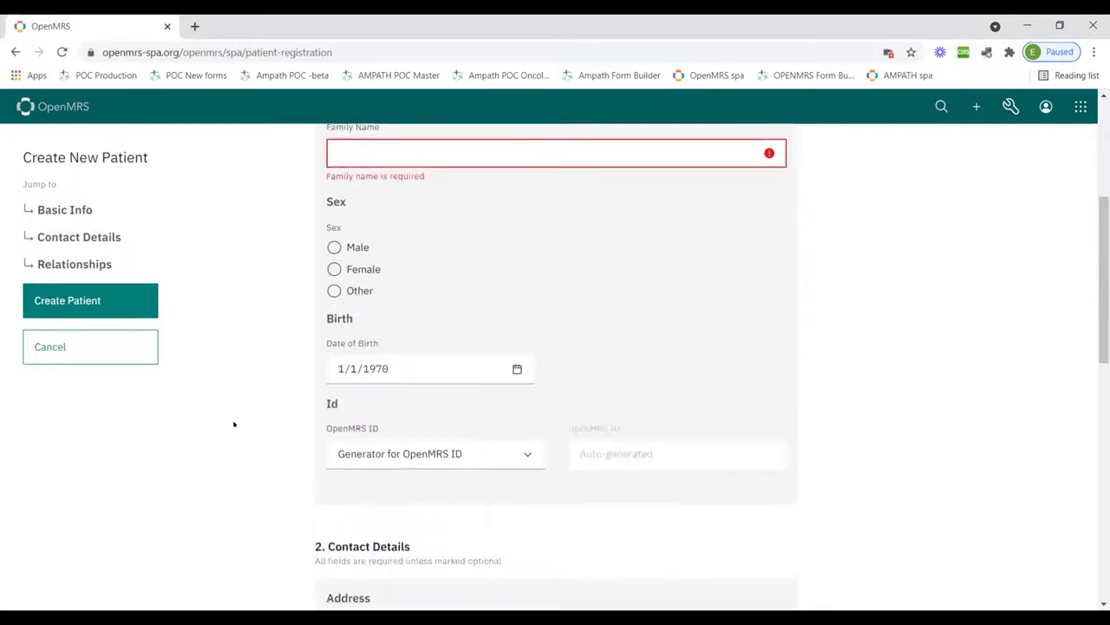
{"action": "scroll", "coordinate": [261, 482], "scroll_direction": "down", "scroll_amount": 8}
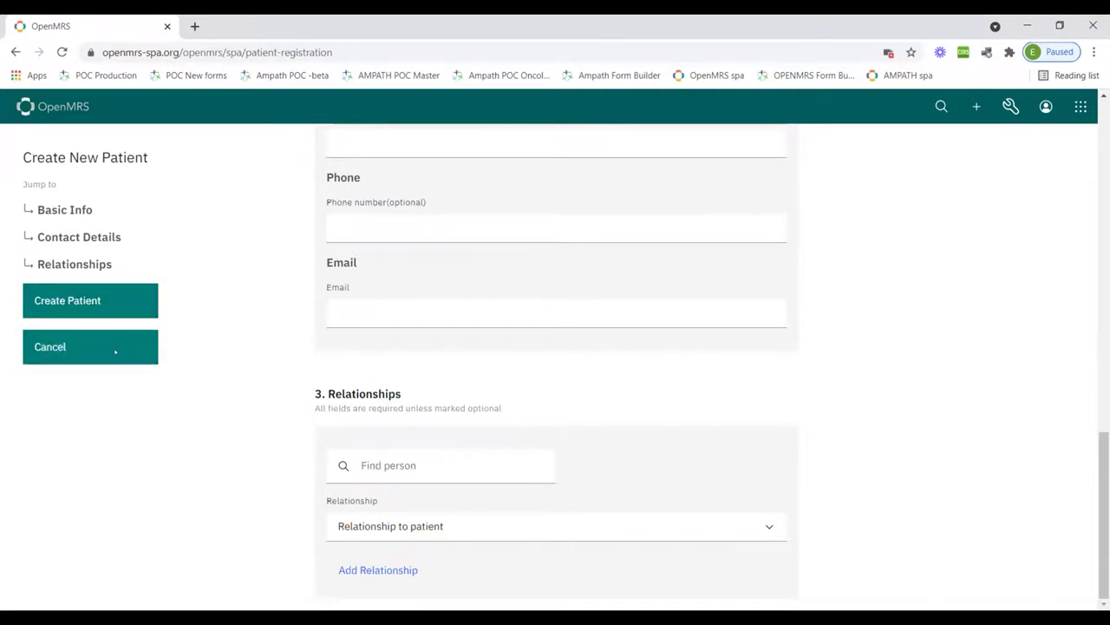
{"action": "left_click", "coordinate": [114, 351]}
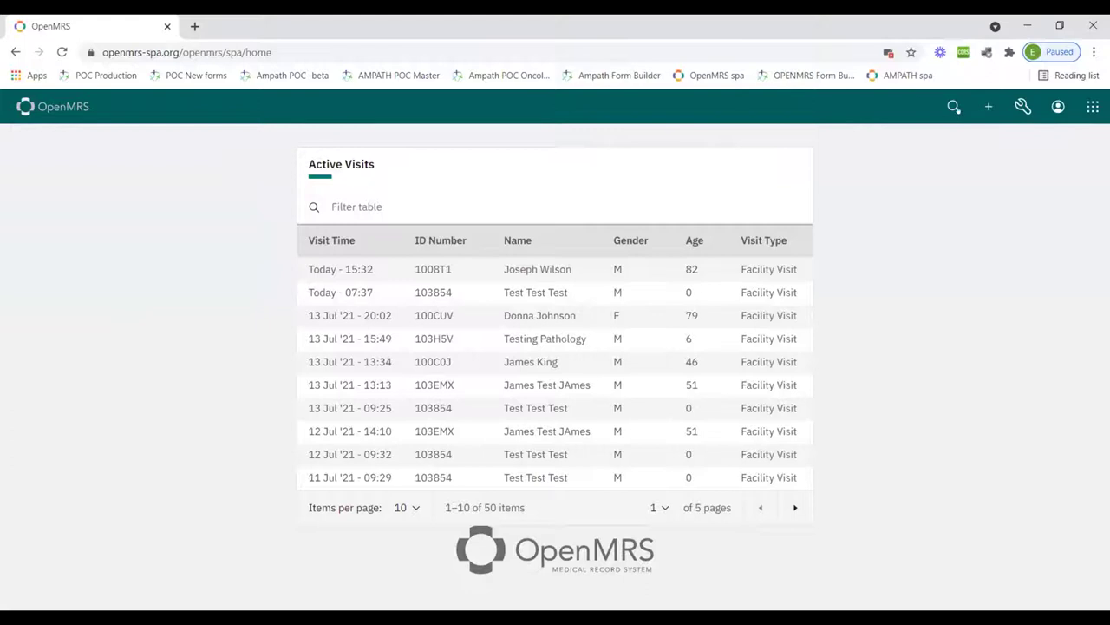
Search for the test patient by name and open her chart from the single result
{"action": "left_click", "coordinate": [953, 106]}
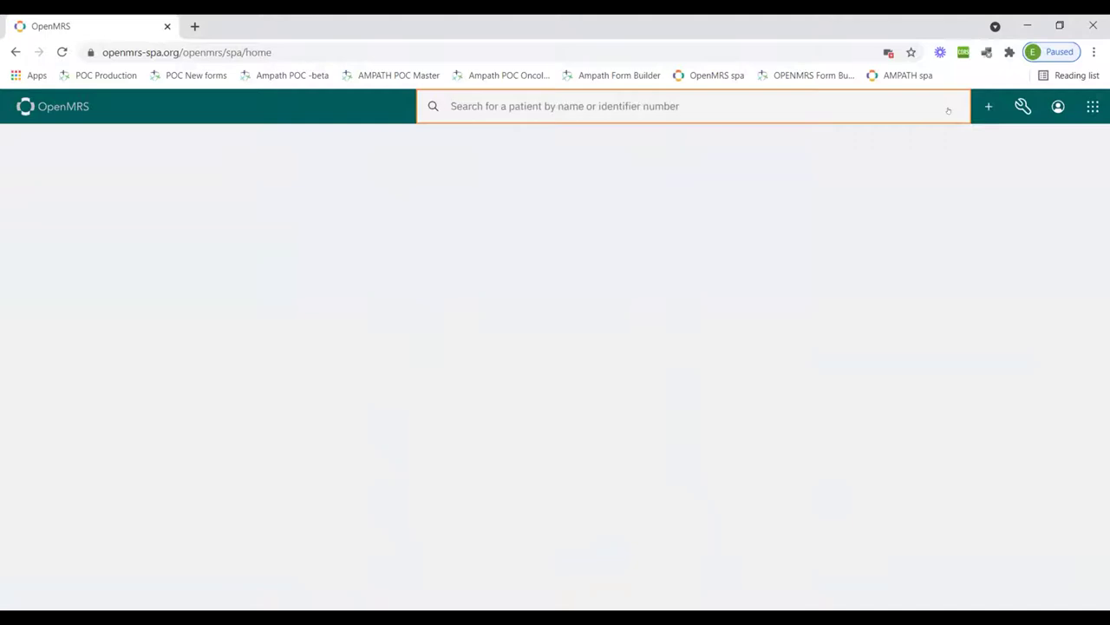
{"action": "type", "text": "agnes"}
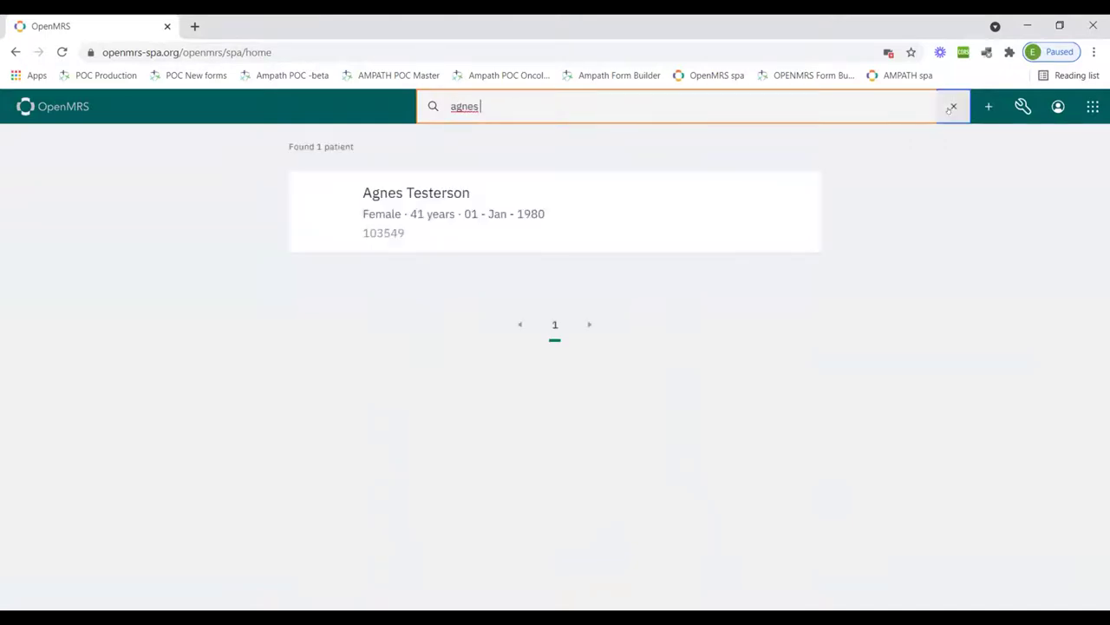
{"action": "type", "text": " te"}
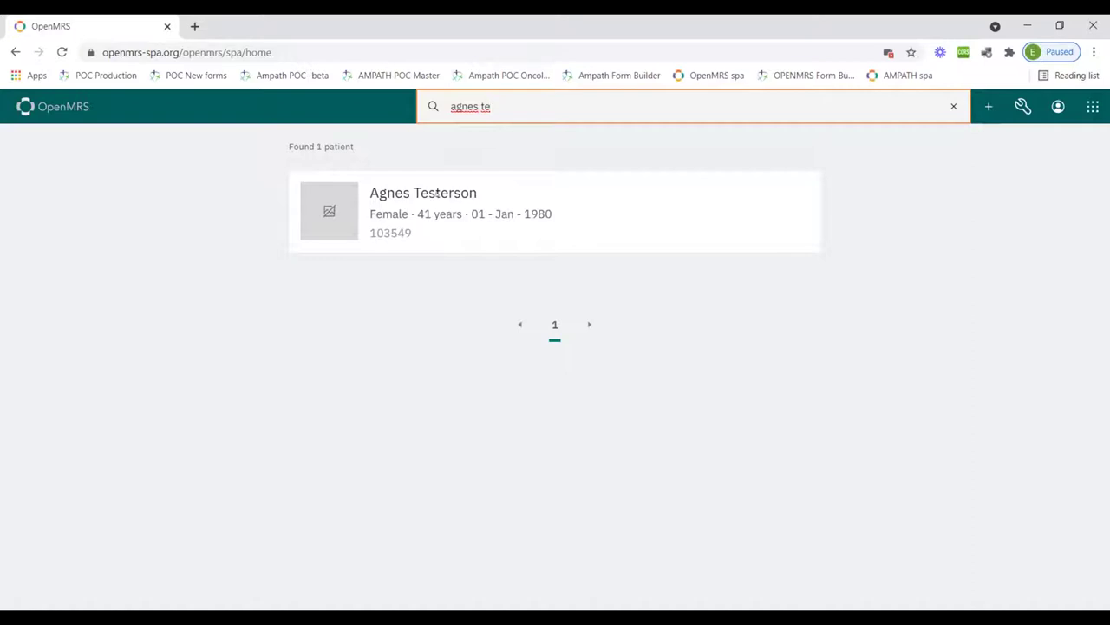
{"action": "left_click", "coordinate": [437, 193]}
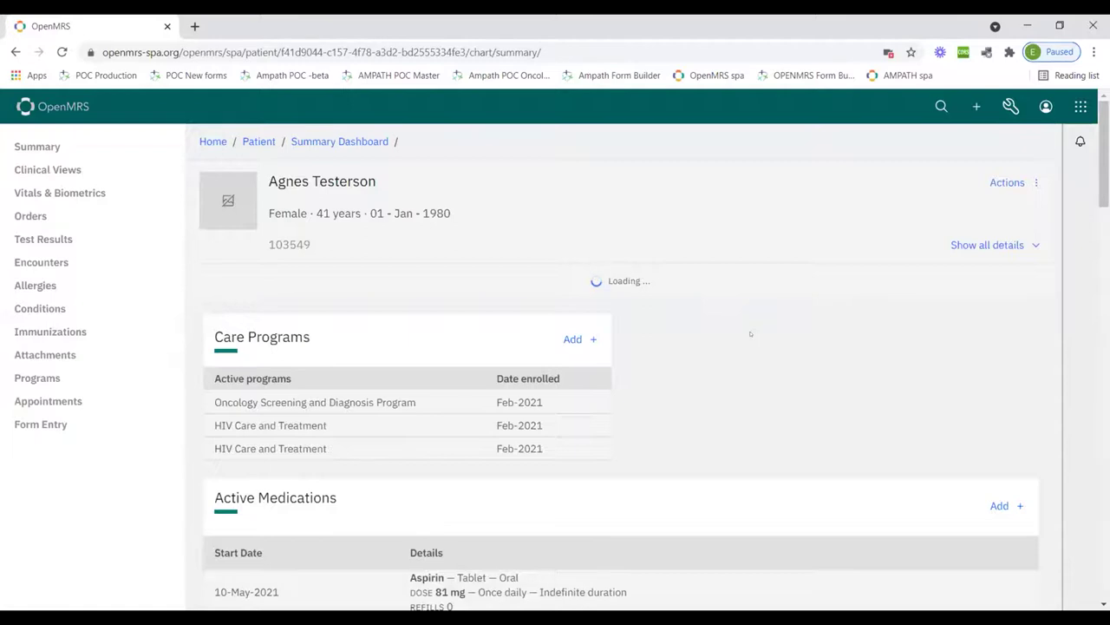
Scroll the patient summary through Active Medications, Biometrics and Viral load results
{"action": "scroll", "coordinate": [751, 334], "scroll_direction": "down", "scroll_amount": 1}
{"action": "scroll", "coordinate": [751, 334], "scroll_direction": "down", "scroll_amount": 3}
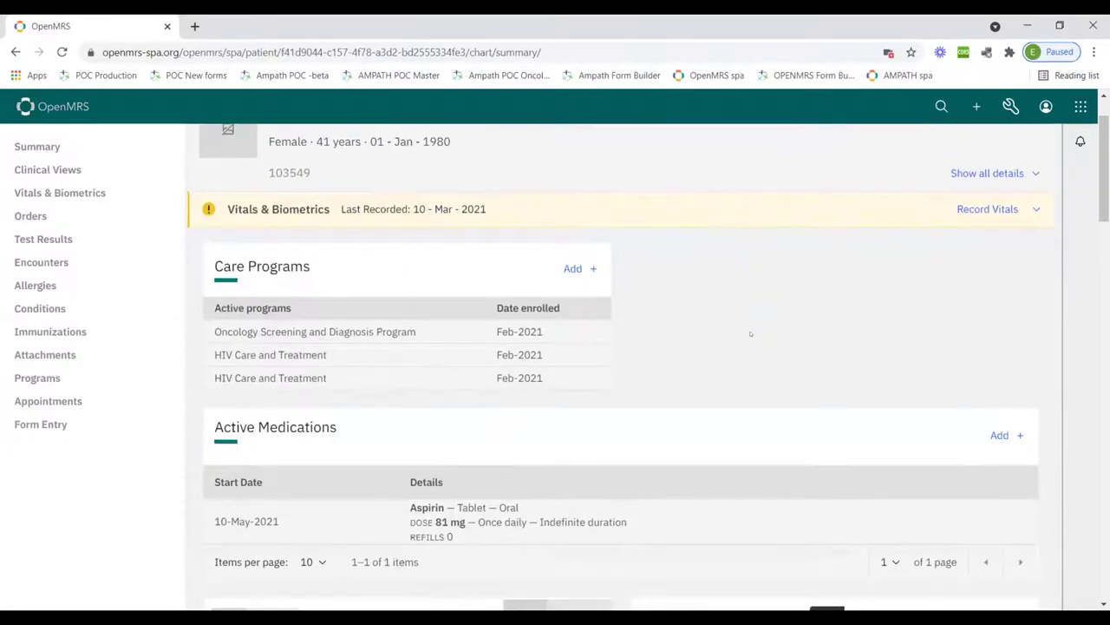
{"action": "scroll", "coordinate": [746, 335], "scroll_direction": "down", "scroll_amount": 2}
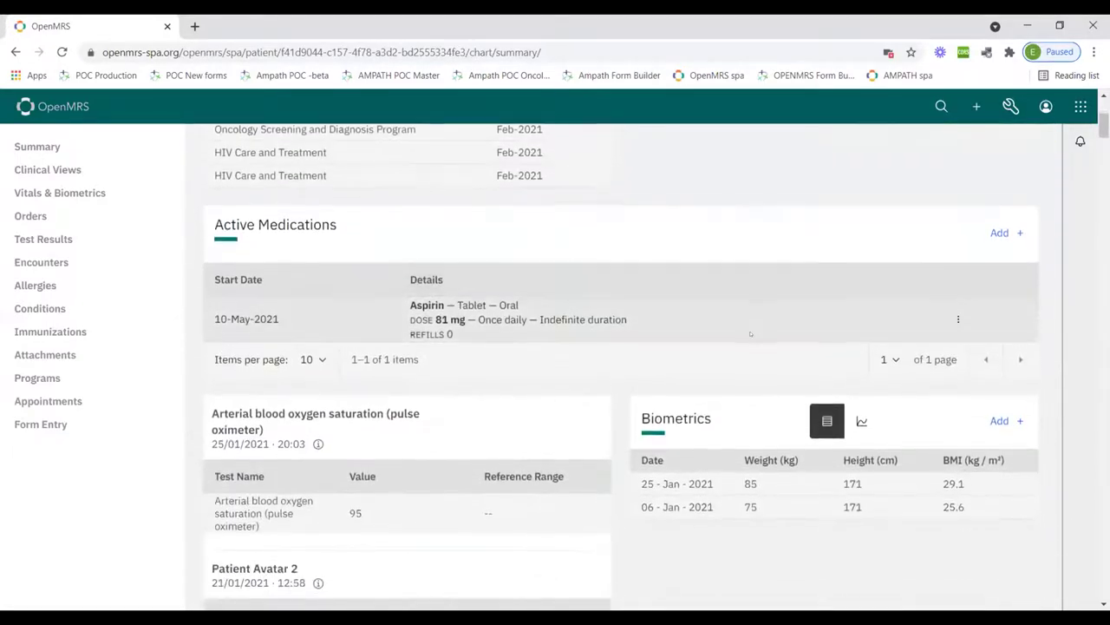
{"action": "scroll", "coordinate": [752, 333], "scroll_direction": "up", "scroll_amount": 3}
{"action": "scroll", "coordinate": [752, 334], "scroll_direction": "up", "scroll_amount": 1}
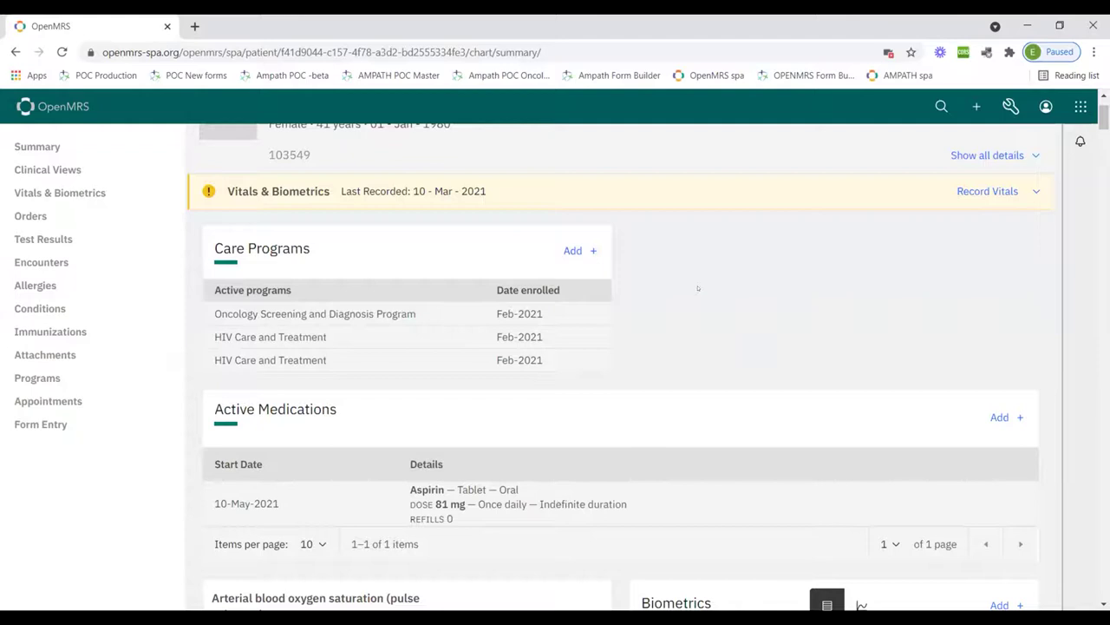
{"action": "scroll", "coordinate": [330, 287], "scroll_direction": "down", "scroll_amount": 3}
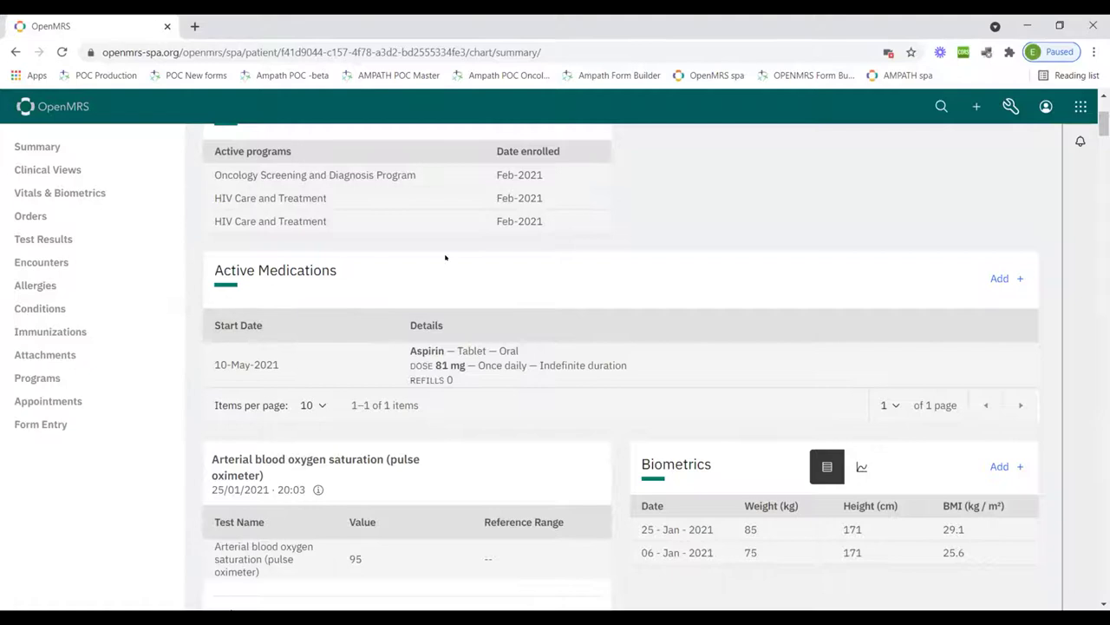
{"action": "scroll", "coordinate": [446, 256], "scroll_direction": "down", "scroll_amount": 3}
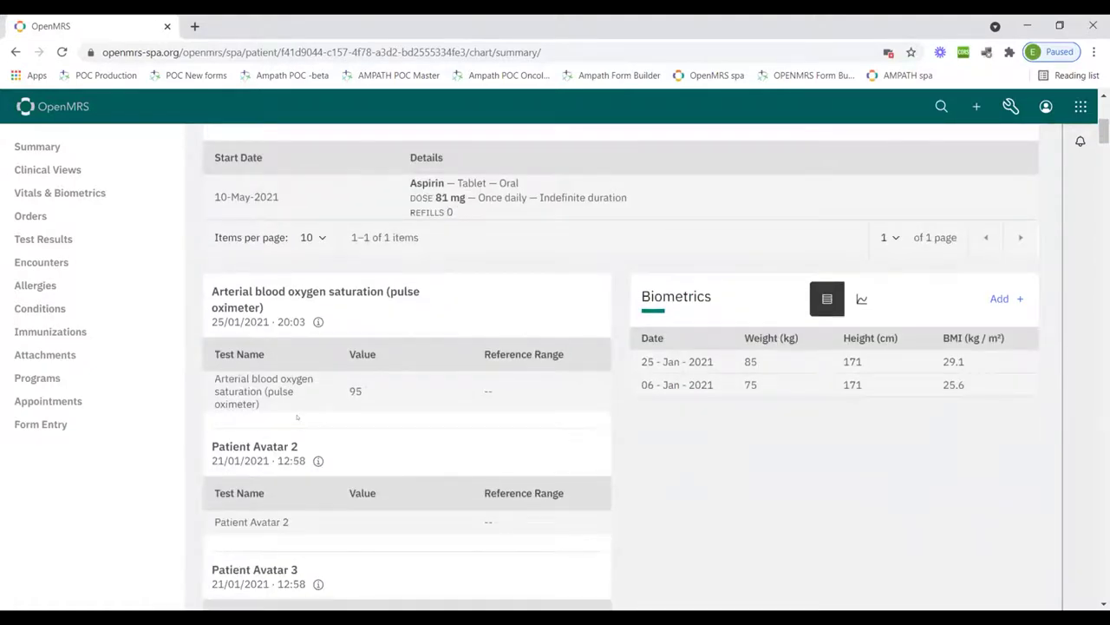
{"action": "scroll", "coordinate": [298, 425], "scroll_direction": "down", "scroll_amount": 3}
{"action": "scroll", "coordinate": [300, 447], "scroll_direction": "down", "scroll_amount": 2}
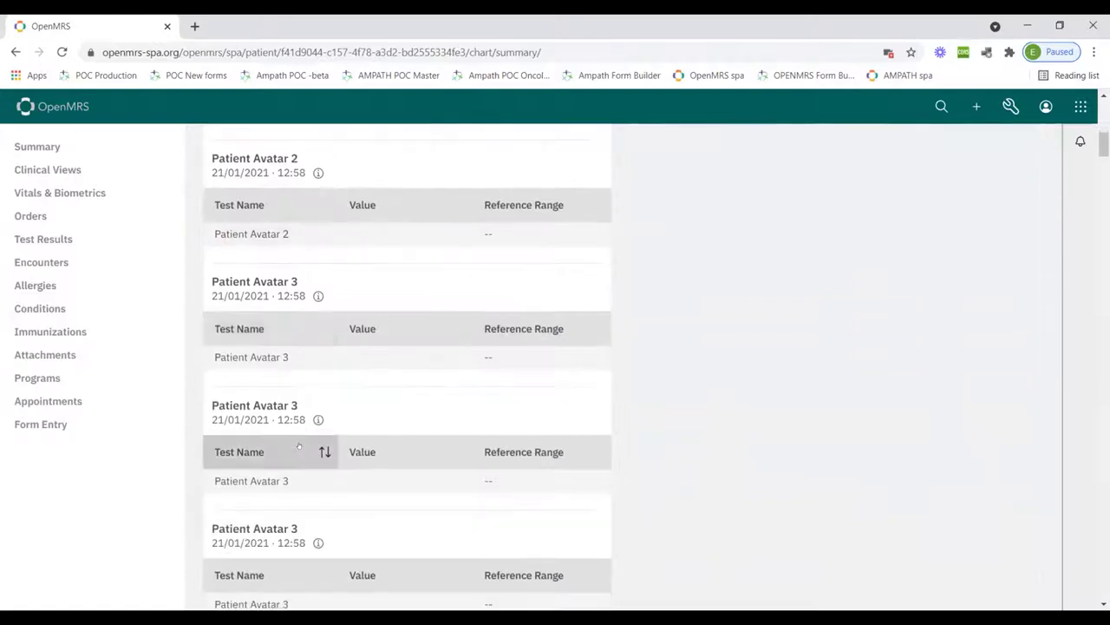
{"action": "scroll", "coordinate": [300, 447], "scroll_direction": "up", "scroll_amount": 5}
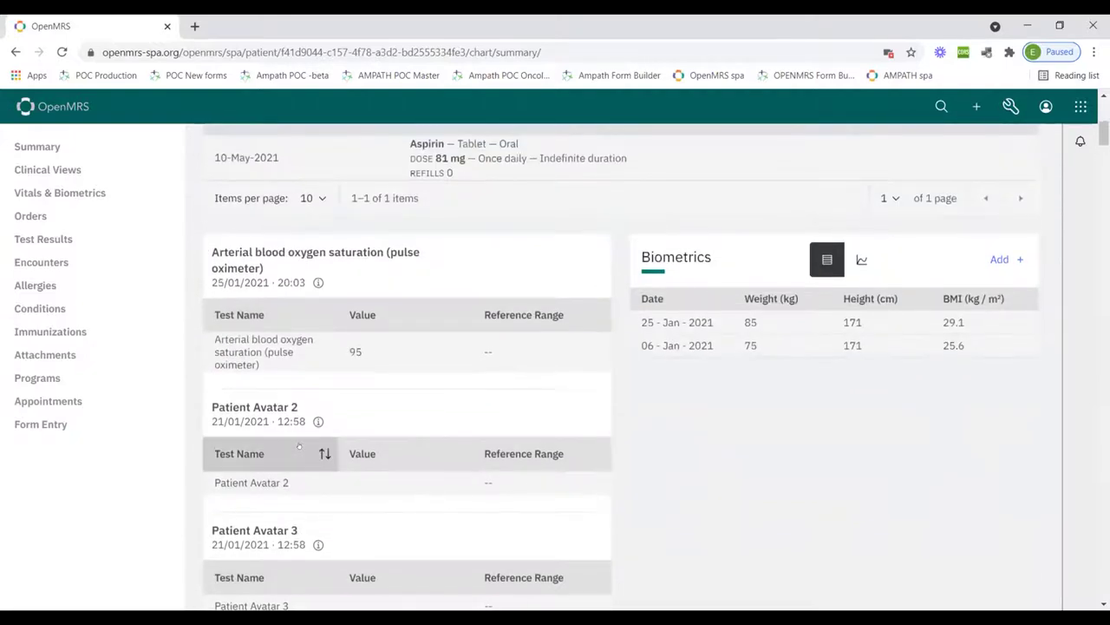
{"action": "scroll", "coordinate": [298, 446], "scroll_direction": "down", "scroll_amount": 7}
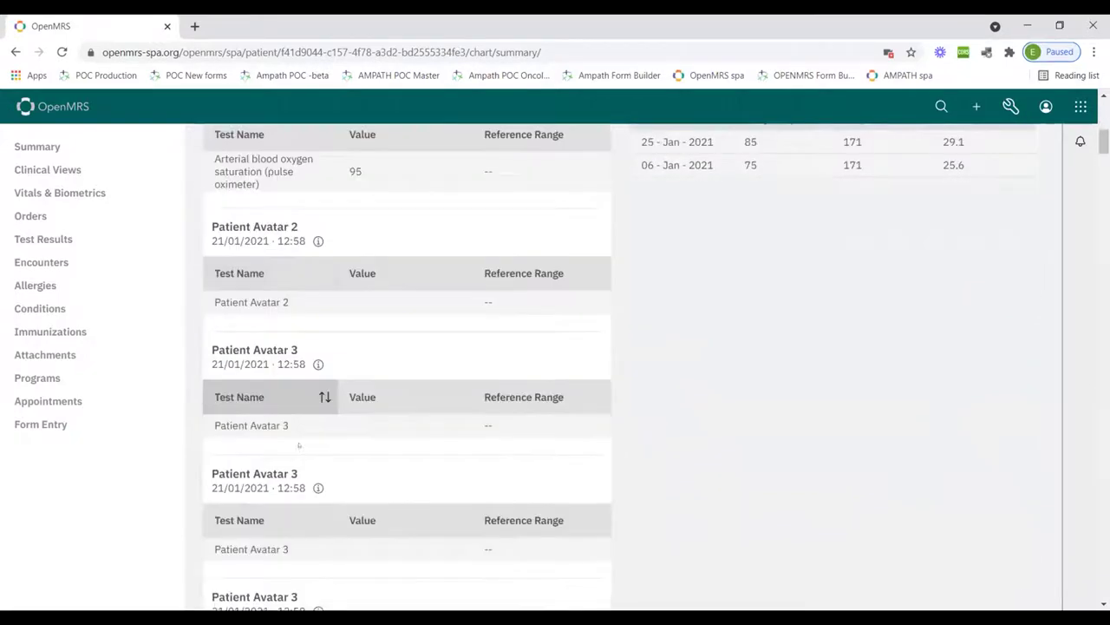
{"action": "scroll", "coordinate": [298, 445], "scroll_direction": "up", "scroll_amount": 7}
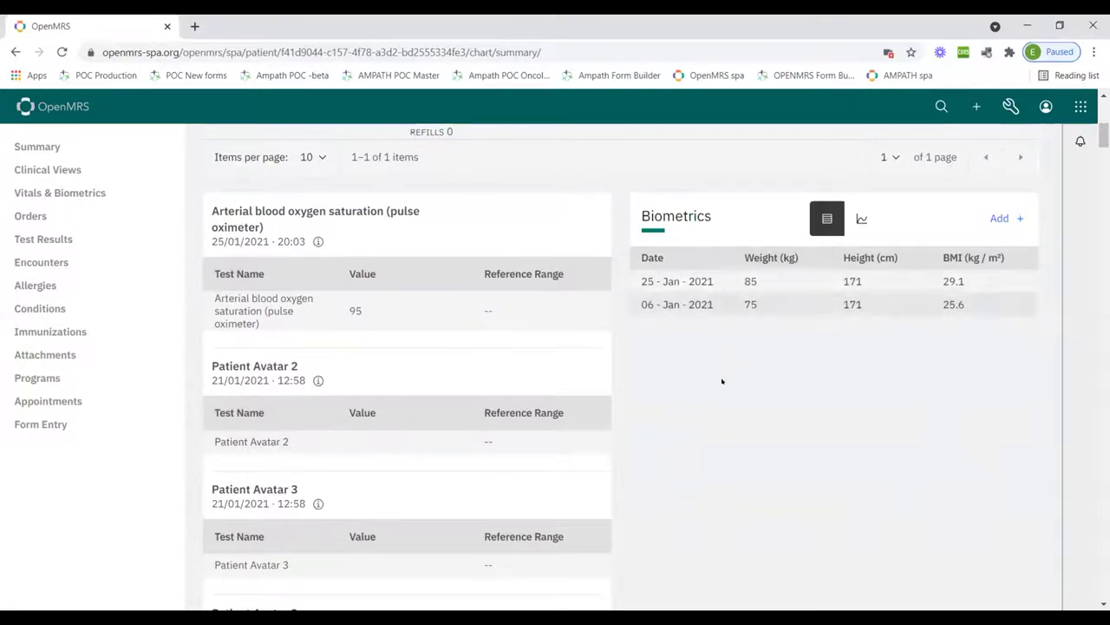
Continue down the summary past Vitals to the Forms and Conditions sections
{"action": "scroll", "coordinate": [722, 381], "scroll_direction": "down", "scroll_amount": 10}
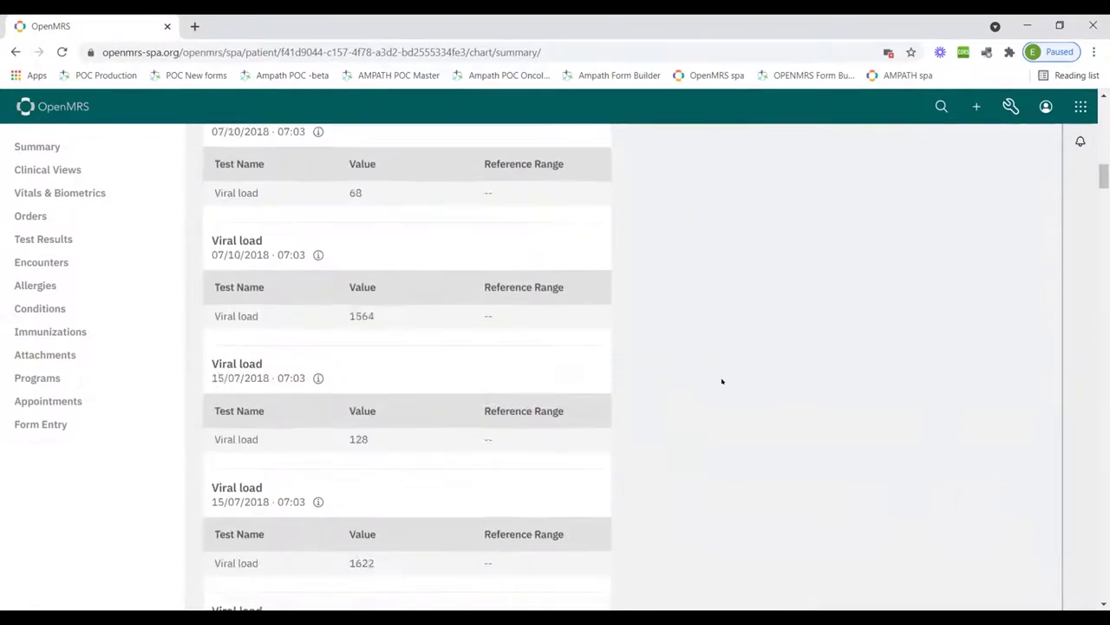
{"action": "scroll", "coordinate": [722, 381], "scroll_direction": "down", "scroll_amount": 15}
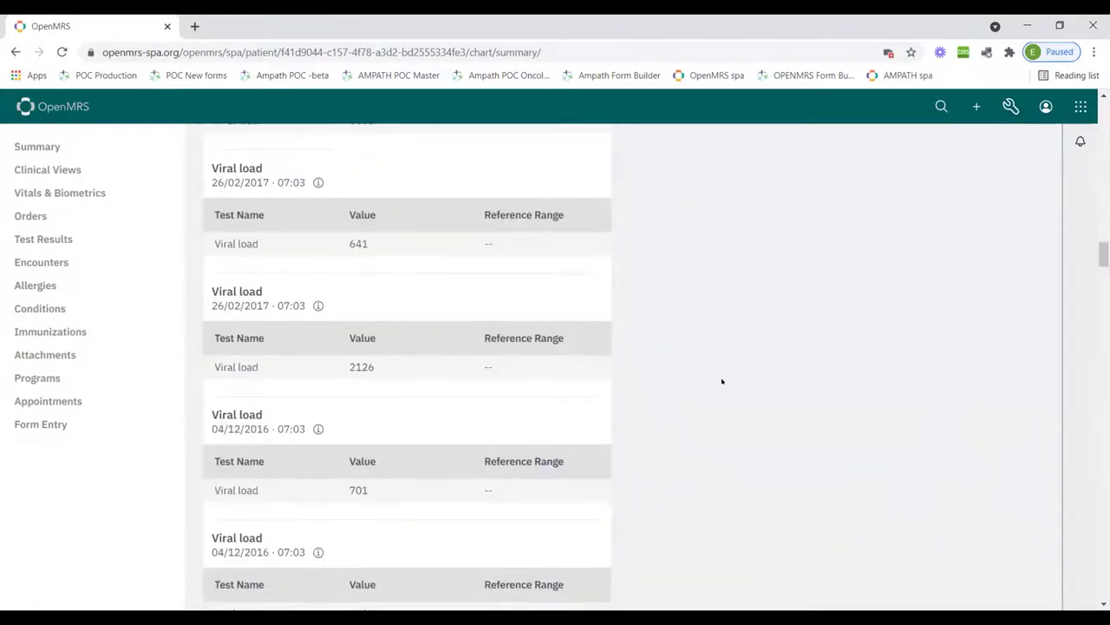
{"action": "scroll", "coordinate": [722, 381], "scroll_direction": "down", "scroll_amount": 15}
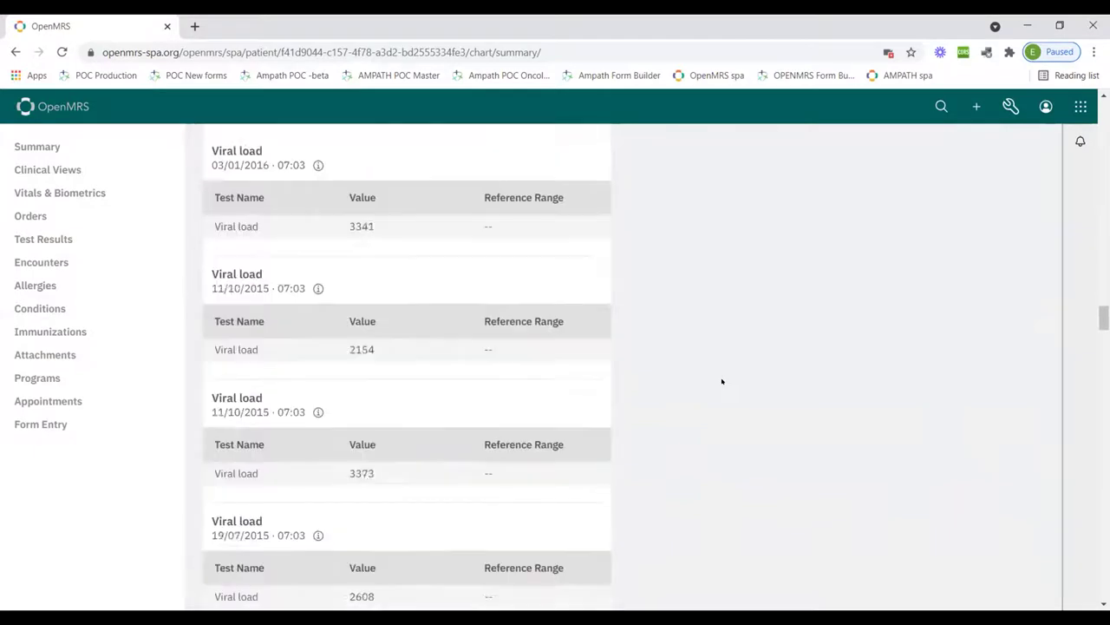
{"action": "scroll", "coordinate": [722, 381], "scroll_direction": "down", "scroll_amount": 15}
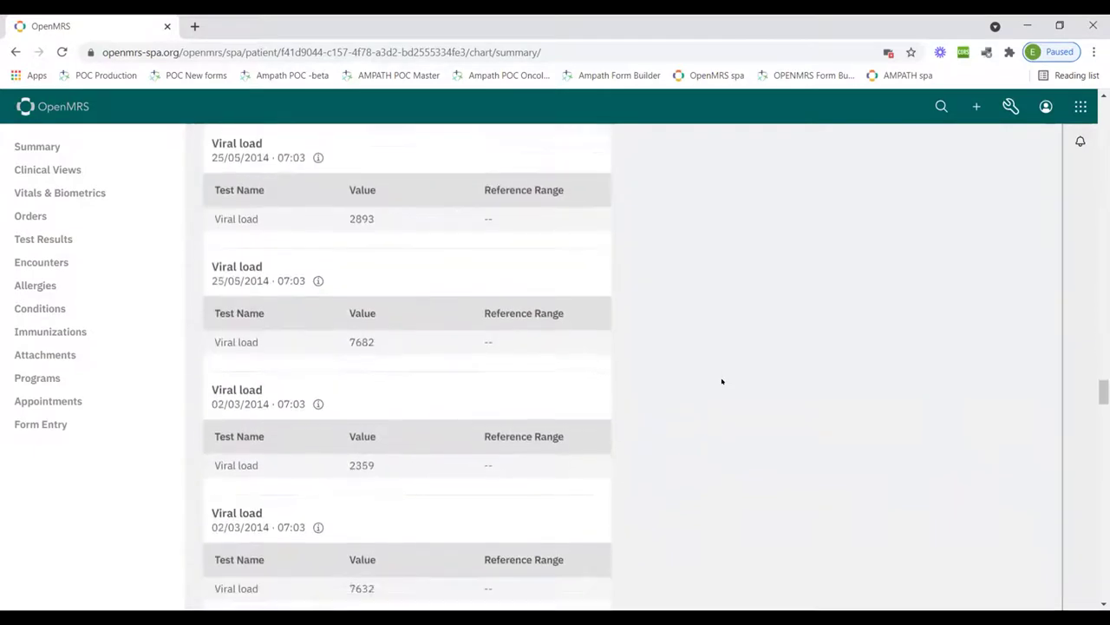
{"action": "scroll", "coordinate": [722, 381], "scroll_direction": "down", "scroll_amount": 9}
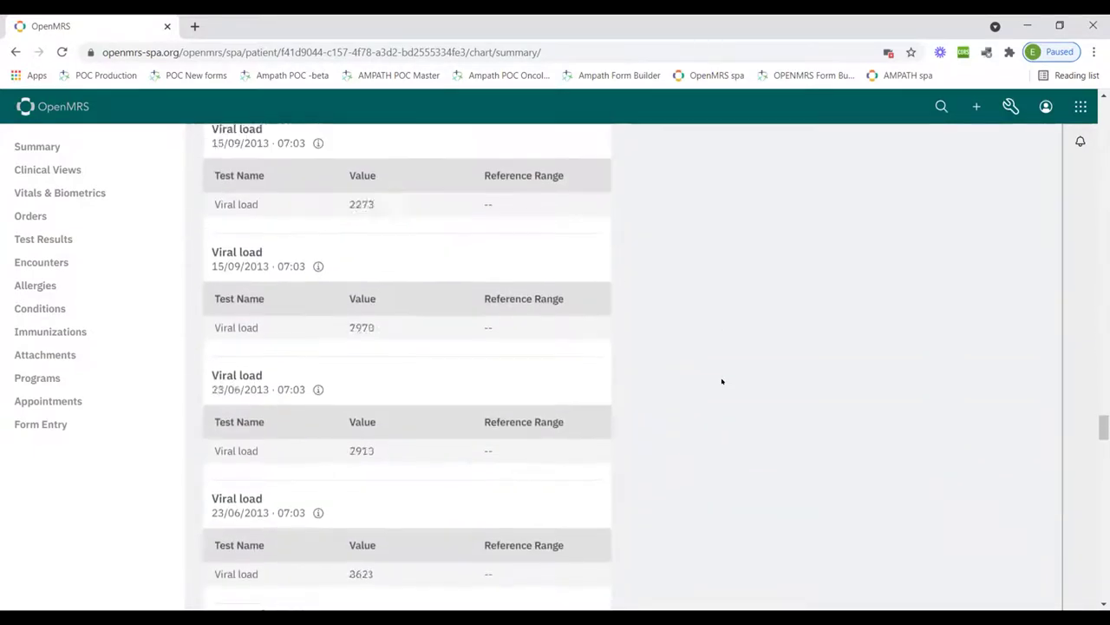
{"action": "scroll", "coordinate": [722, 381], "scroll_direction": "down", "scroll_amount": 15}
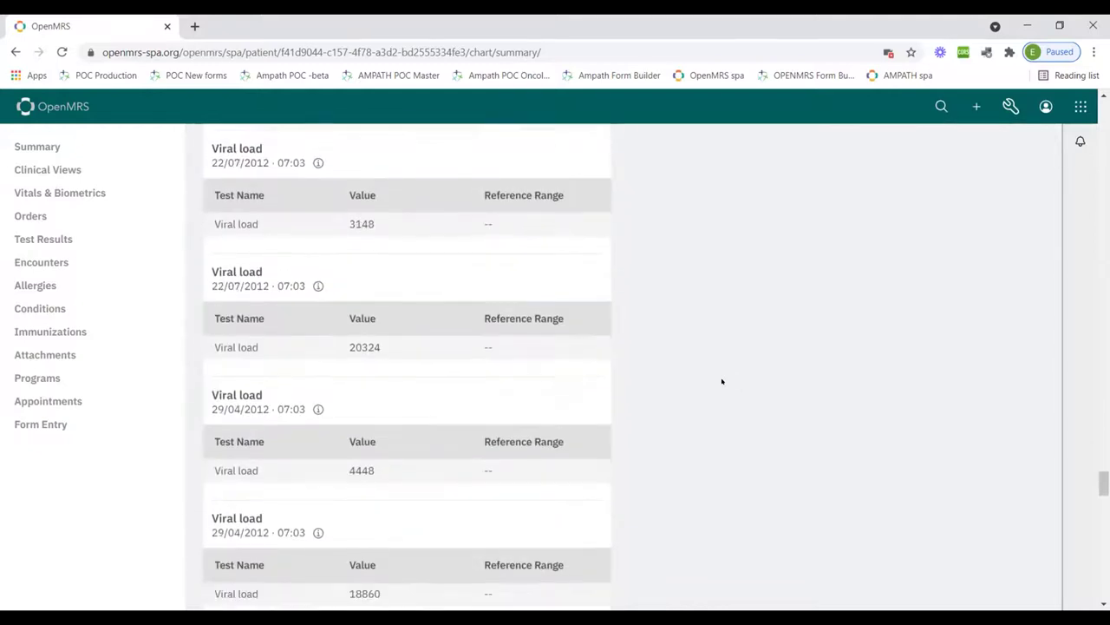
{"action": "scroll", "coordinate": [721, 380], "scroll_direction": "down", "scroll_amount": 15}
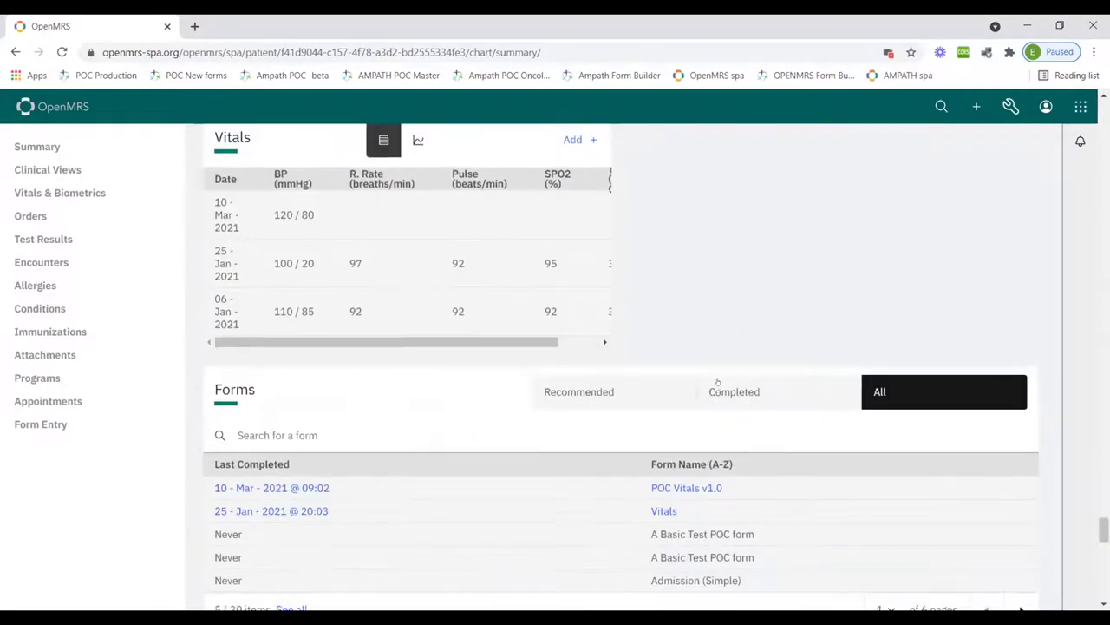
{"action": "scroll", "coordinate": [717, 381], "scroll_direction": "up", "scroll_amount": 3}
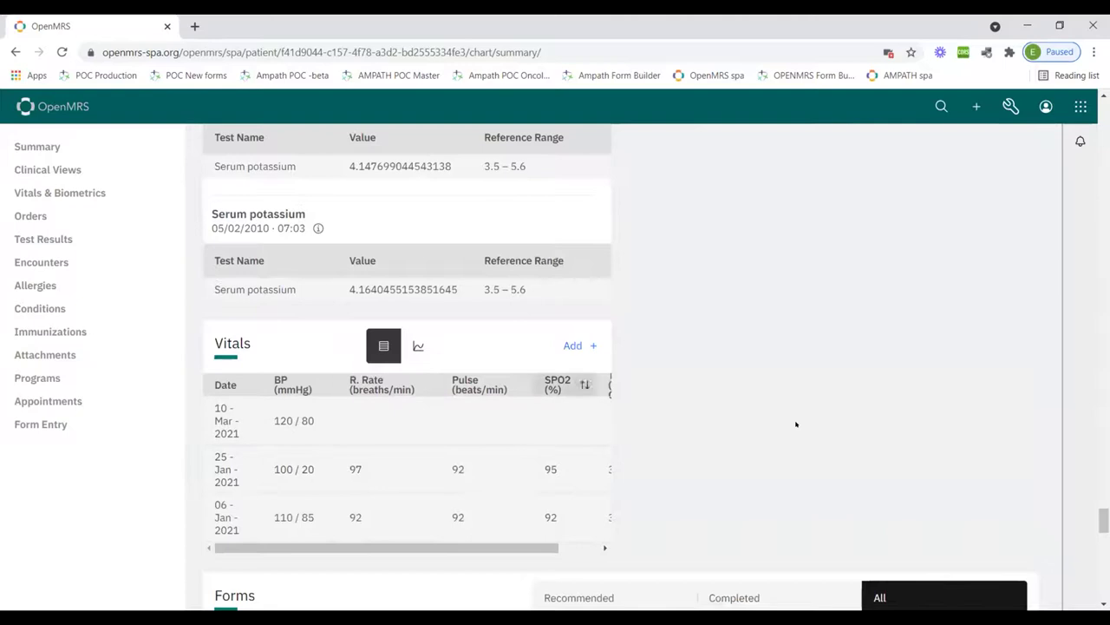
{"action": "scroll", "coordinate": [792, 417], "scroll_direction": "down", "scroll_amount": 5}
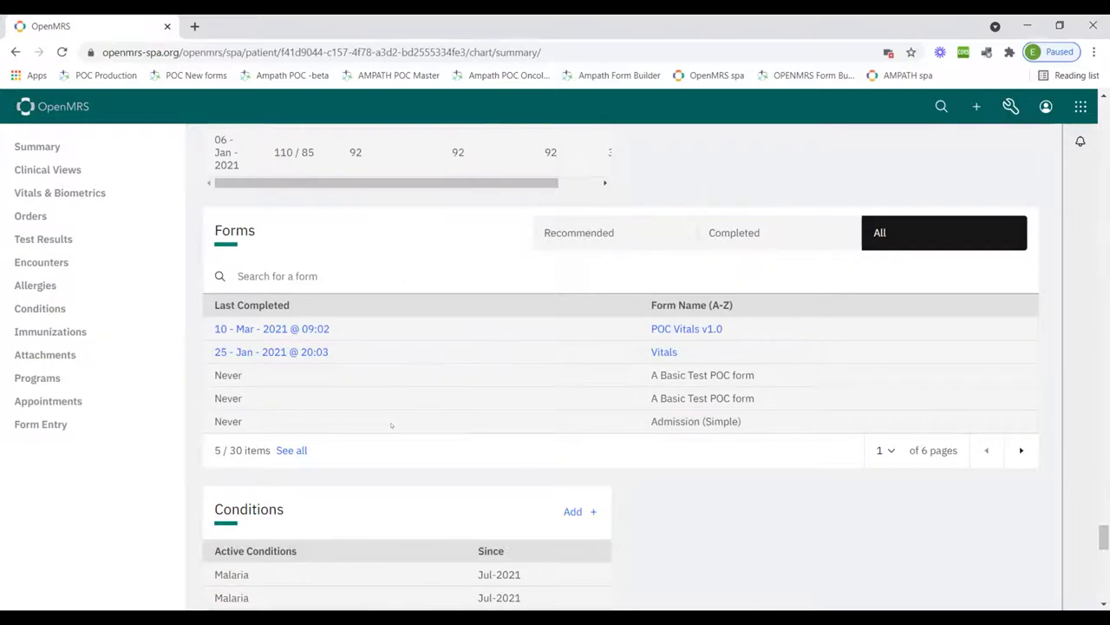
{"action": "scroll", "coordinate": [356, 232], "scroll_direction": "down", "scroll_amount": 3}
{"action": "scroll", "coordinate": [356, 232], "scroll_direction": "down", "scroll_amount": 1}
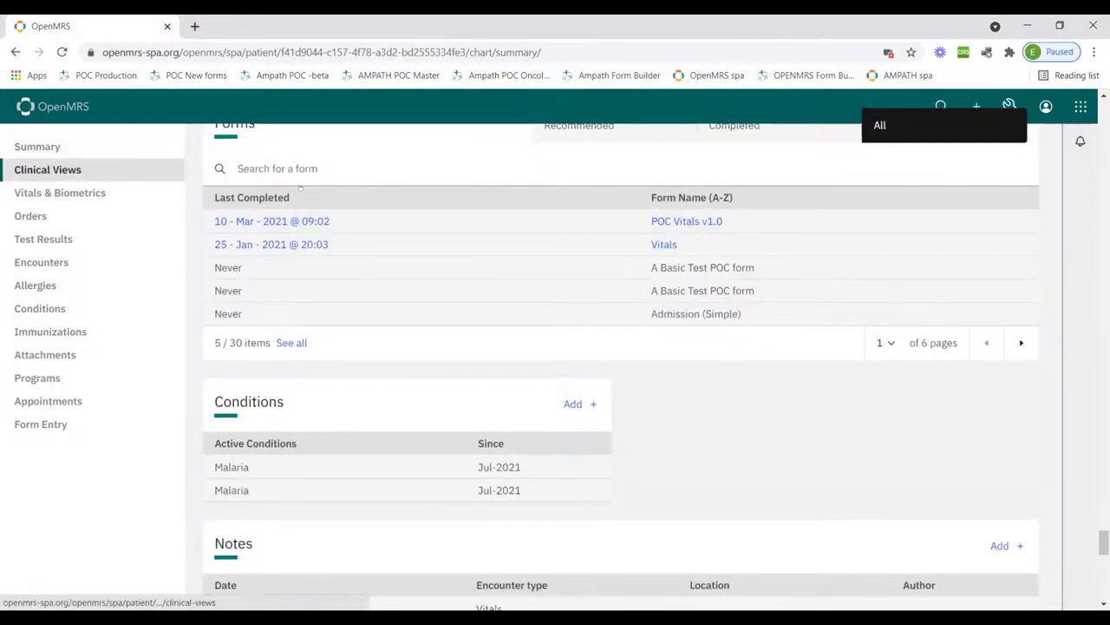
{"action": "left_click", "coordinate": [36, 146]}
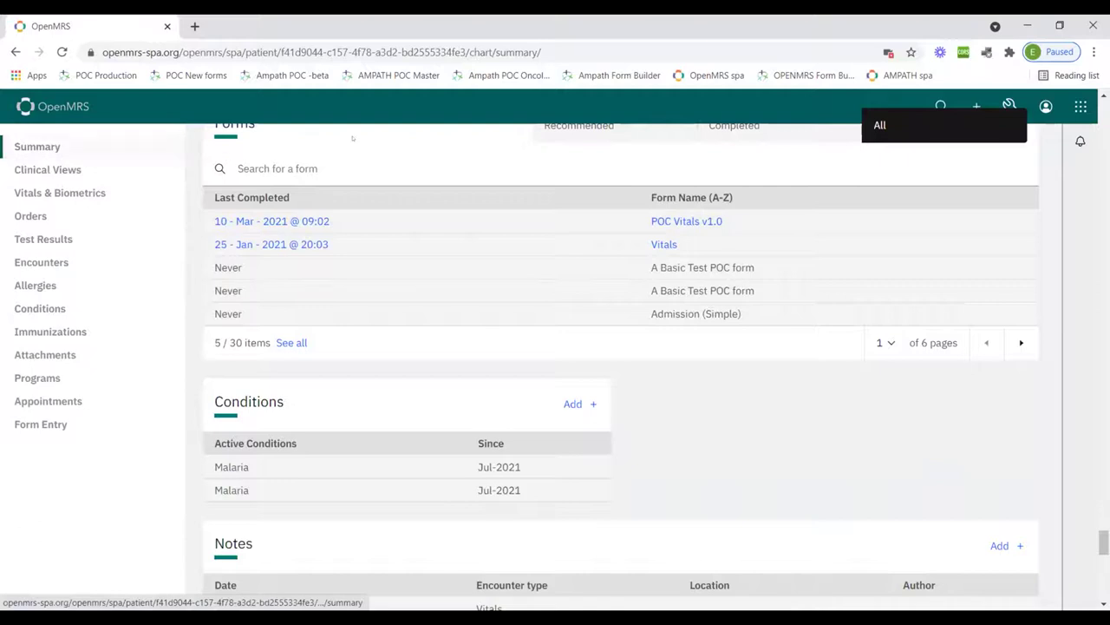
Add the Patient Actions view on the Clinical Views page and save it
{"action": "left_click", "coordinate": [42, 171]}
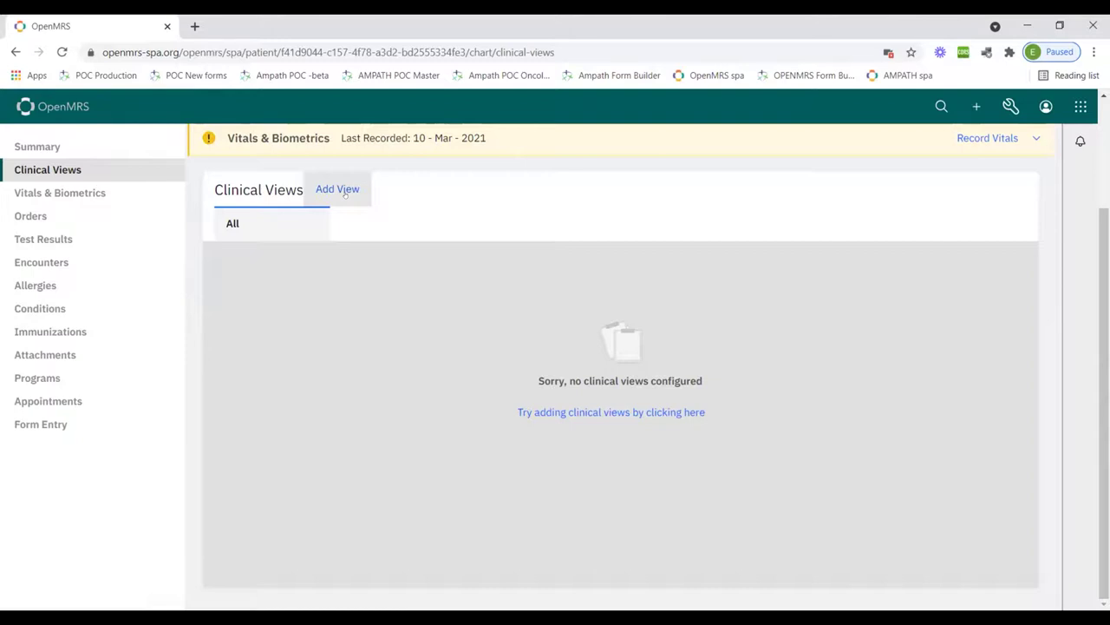
{"action": "left_click", "coordinate": [345, 193]}
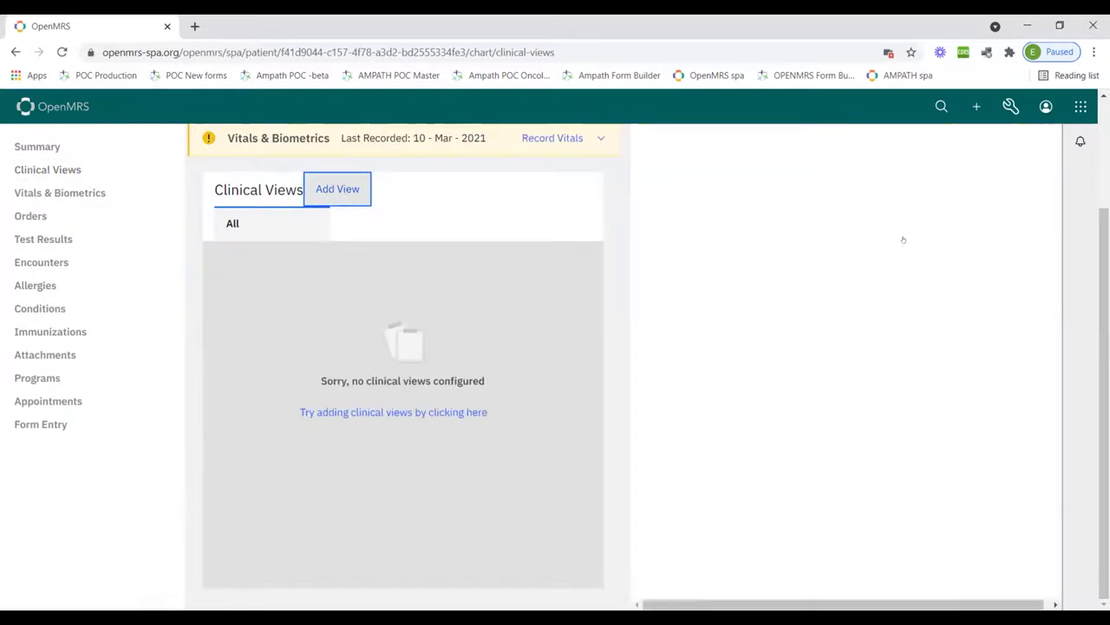
{"action": "scroll", "coordinate": [791, 262], "scroll_direction": "up", "scroll_amount": 2}
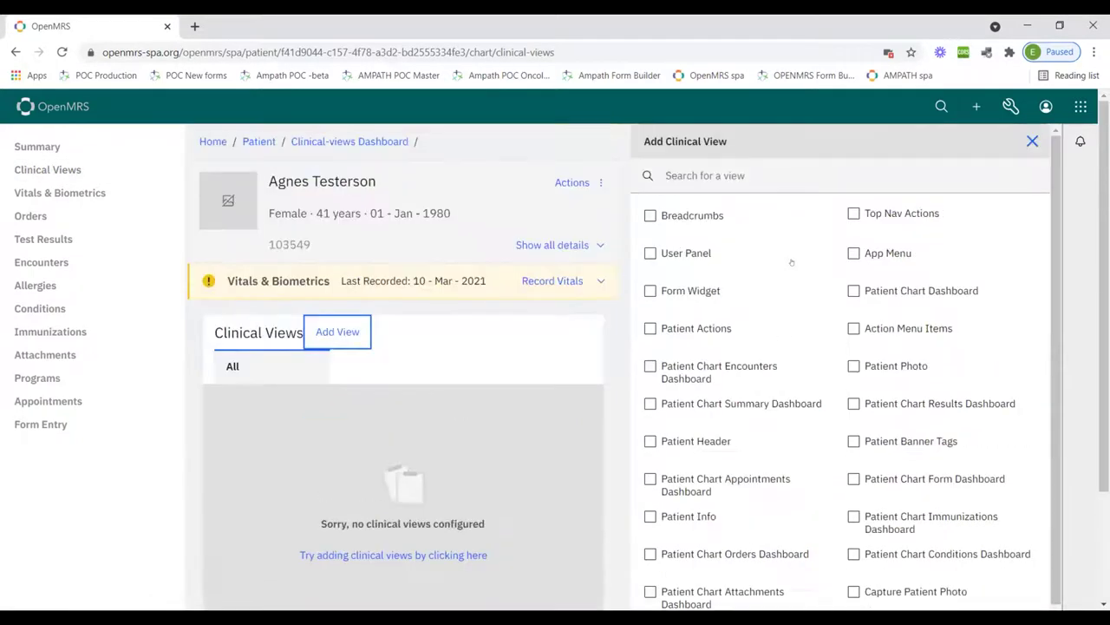
{"action": "scroll", "coordinate": [791, 262], "scroll_direction": "down", "scroll_amount": 2}
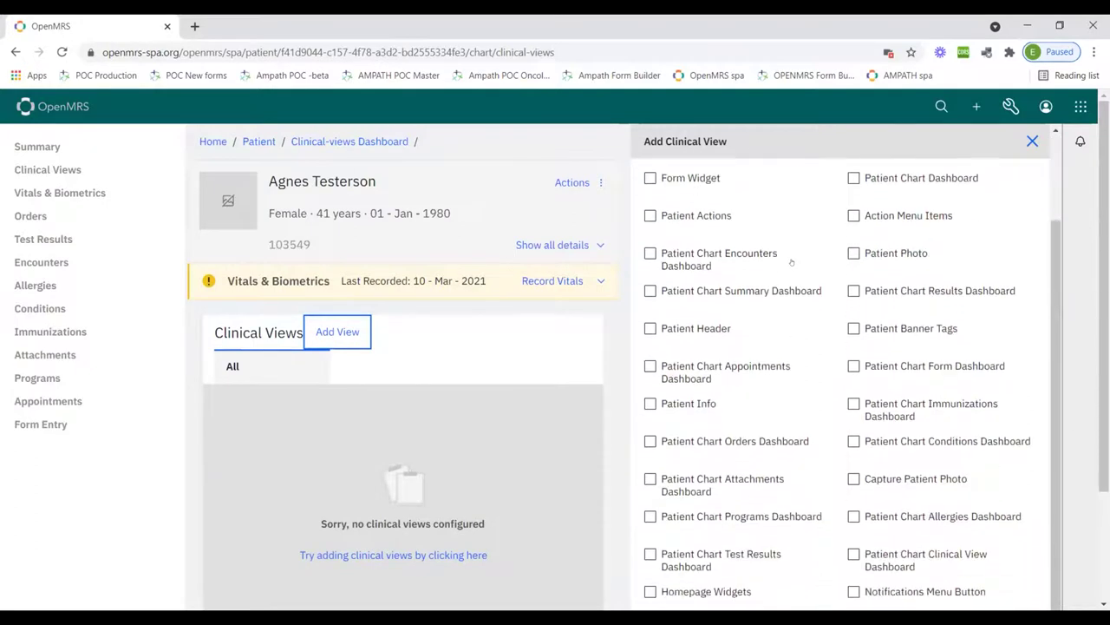
{"action": "scroll", "coordinate": [791, 262], "scroll_direction": "up", "scroll_amount": 2}
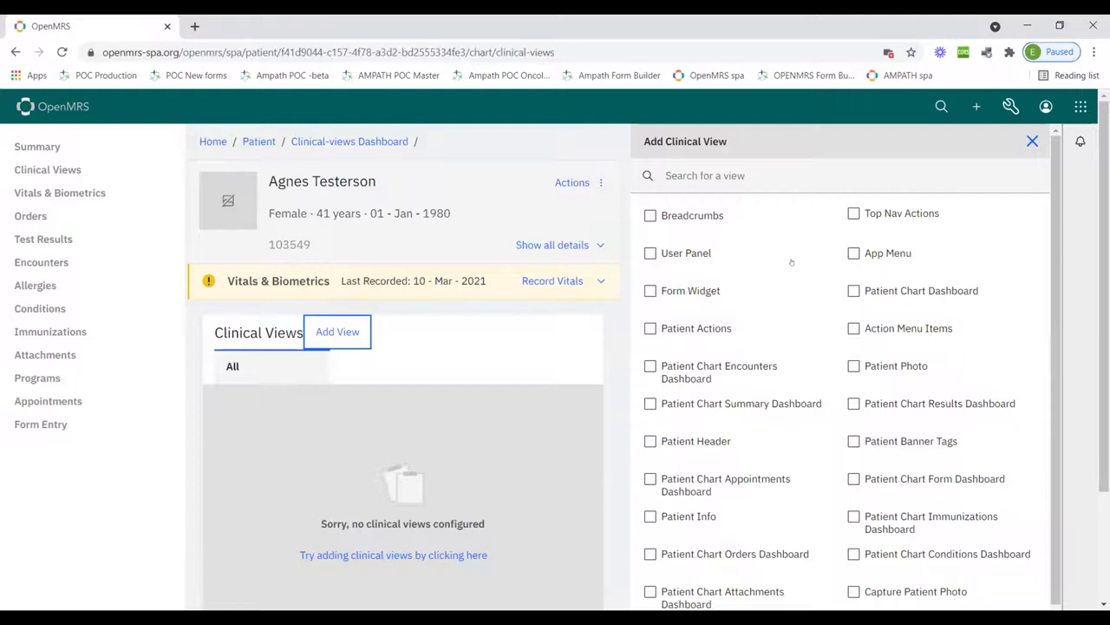
{"action": "scroll", "coordinate": [662, 278], "scroll_direction": "down", "scroll_amount": 1}
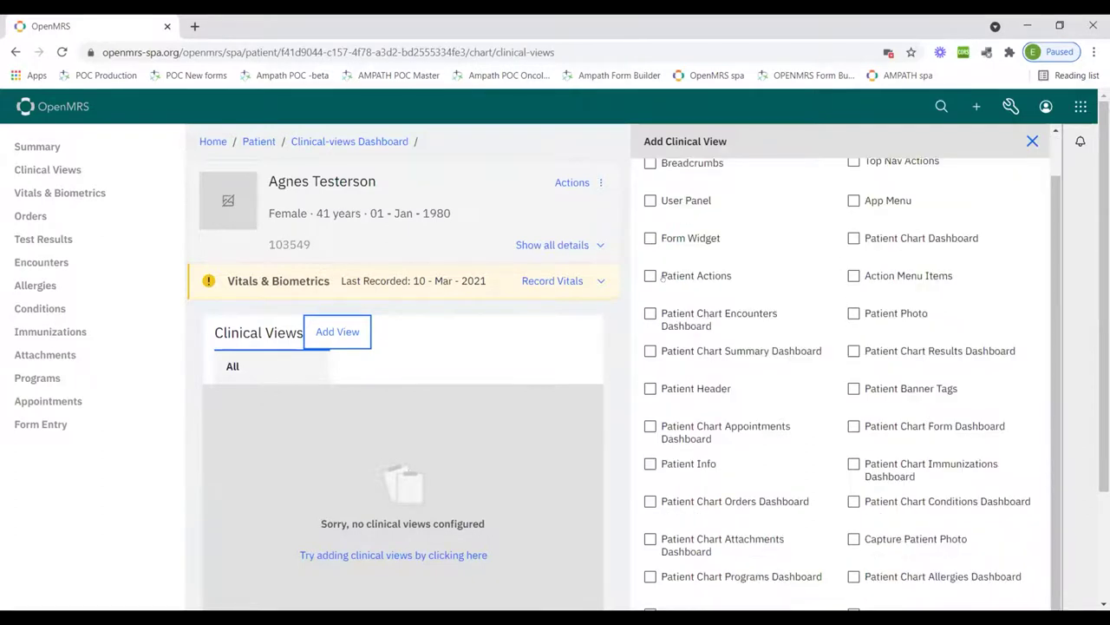
{"action": "left_click", "coordinate": [651, 275]}
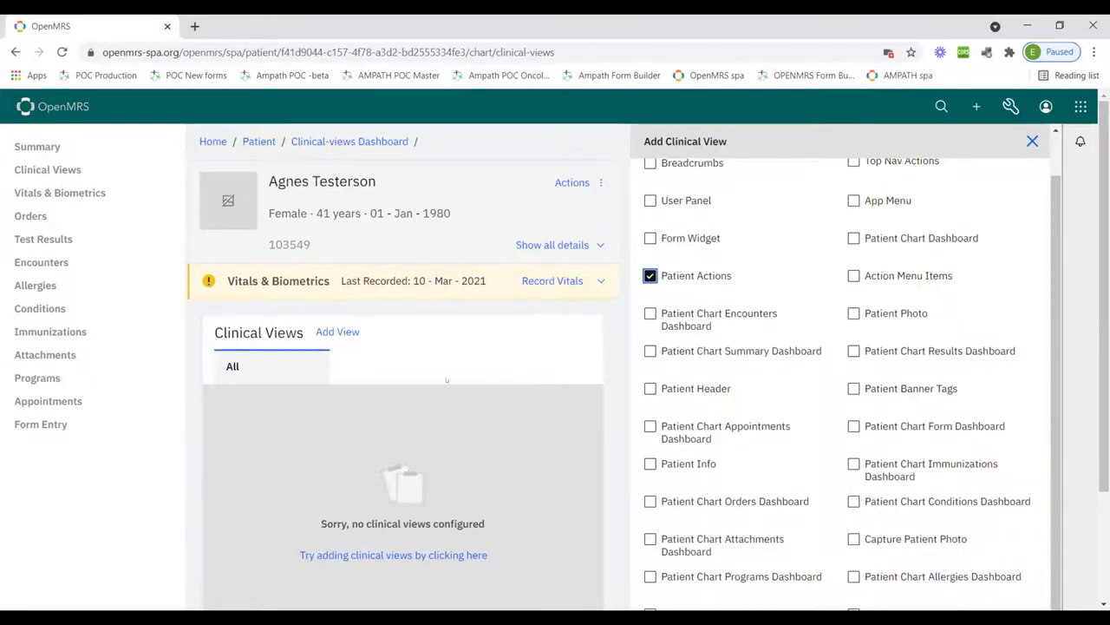
{"action": "scroll", "coordinate": [723, 456], "scroll_direction": "down", "scroll_amount": 3}
{"action": "left_click", "coordinate": [883, 567]}
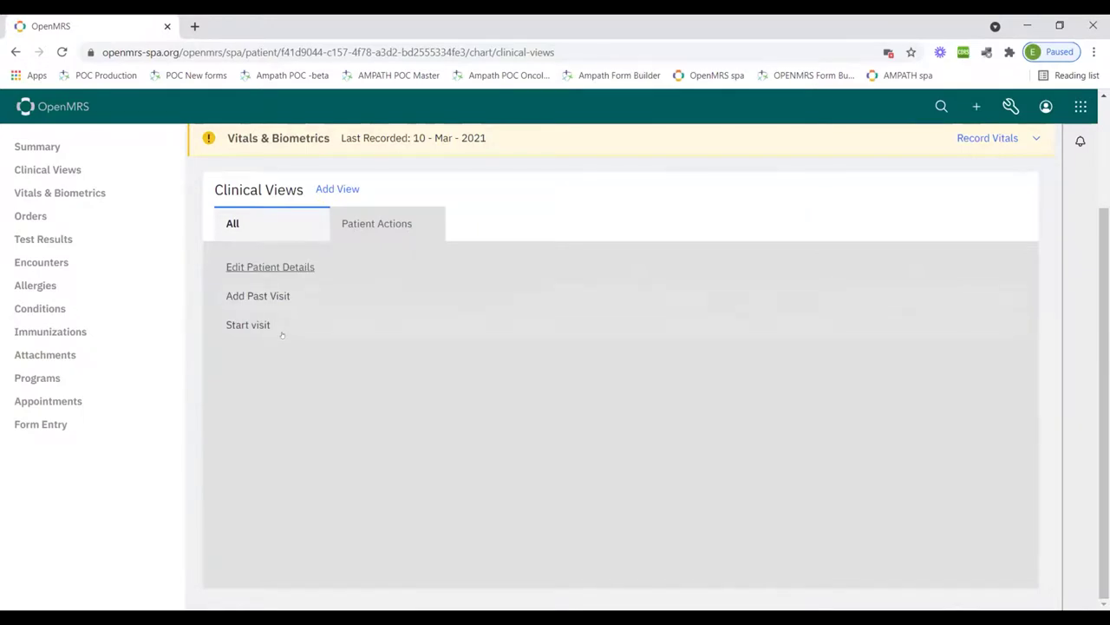
Start a Facility Visit for the patient and go to her Vitals & Biometrics page
{"action": "left_click", "coordinate": [327, 345]}
{"action": "key", "text": "Return"}
{"action": "left_click", "coordinate": [578, 253]}
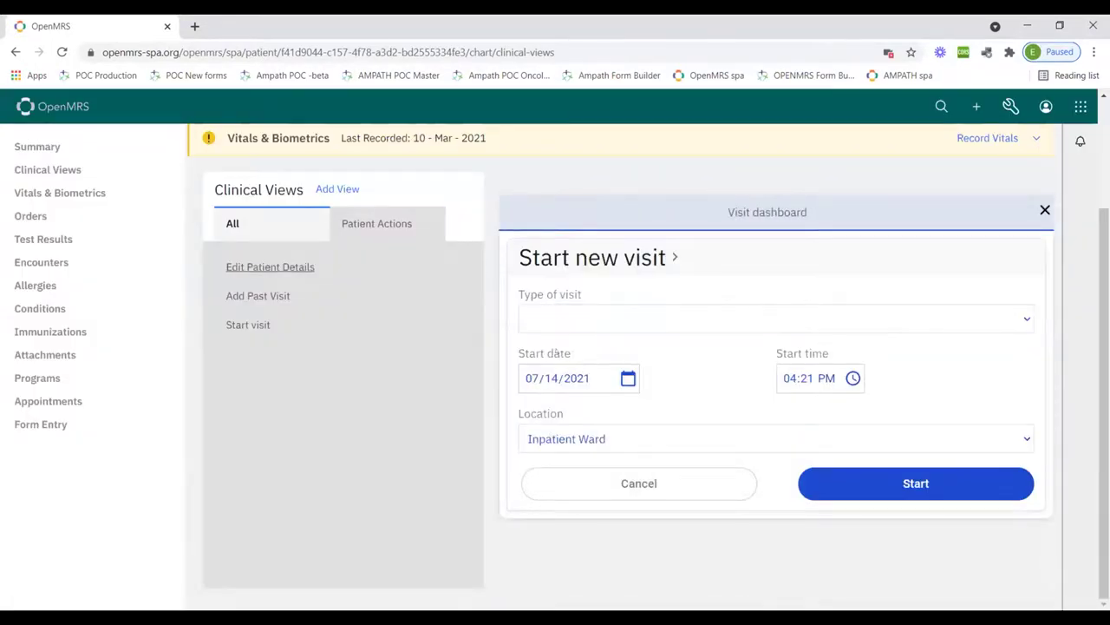
{"action": "left_click", "coordinate": [556, 319]}
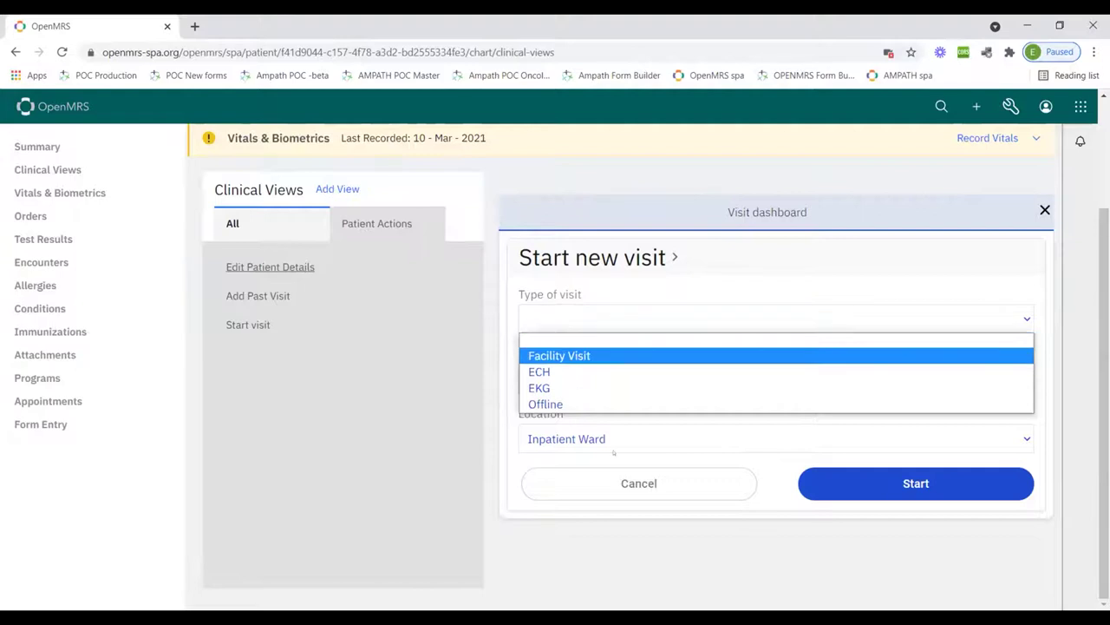
{"action": "left_click", "coordinate": [562, 356]}
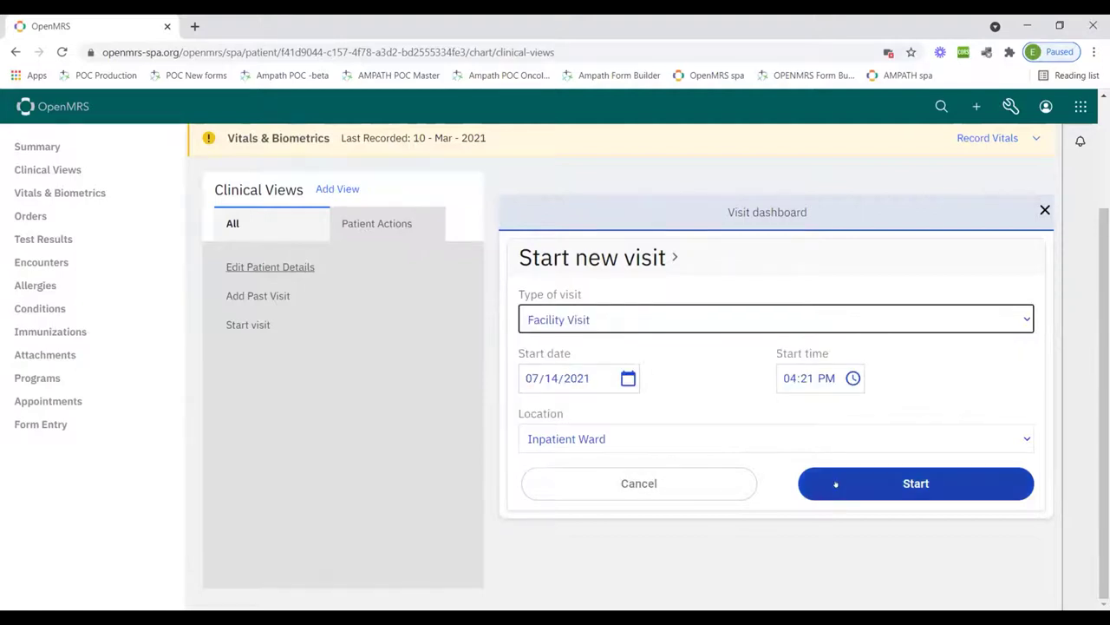
{"action": "left_click", "coordinate": [835, 484]}
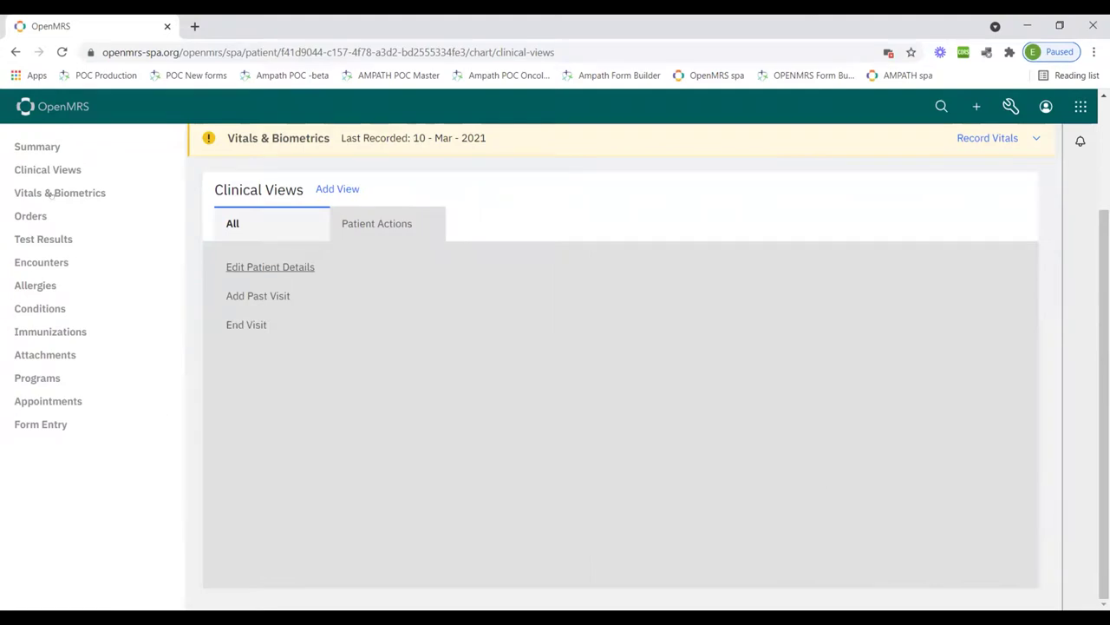
{"action": "left_click", "coordinate": [52, 193]}
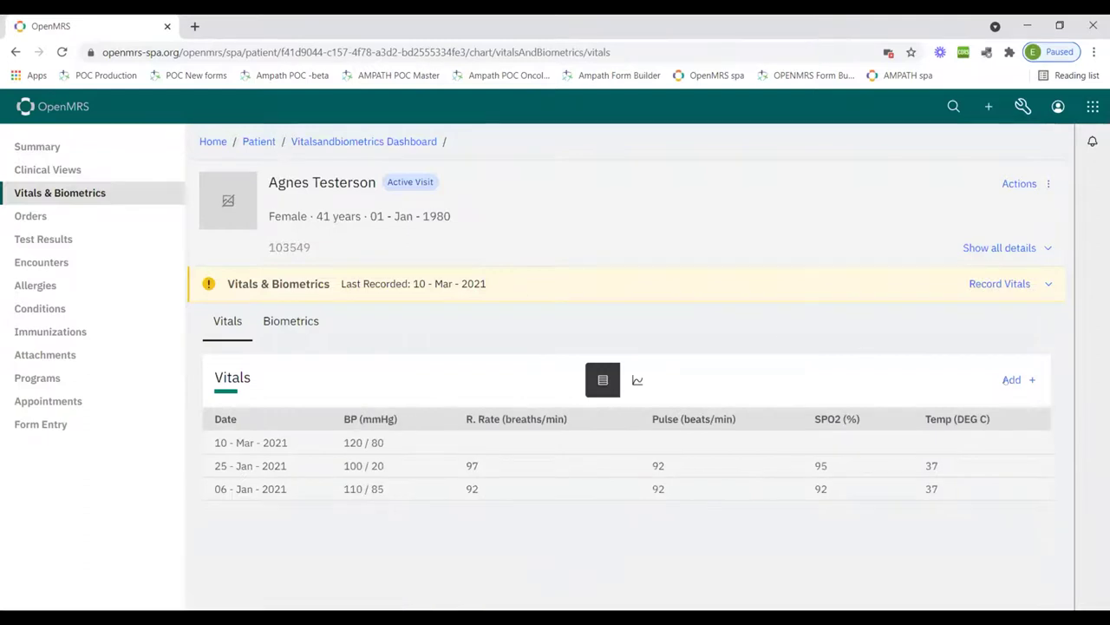
Review the new vitals form, discard it unsaved, and go to the patient's Orders page
{"action": "left_click", "coordinate": [1015, 379]}
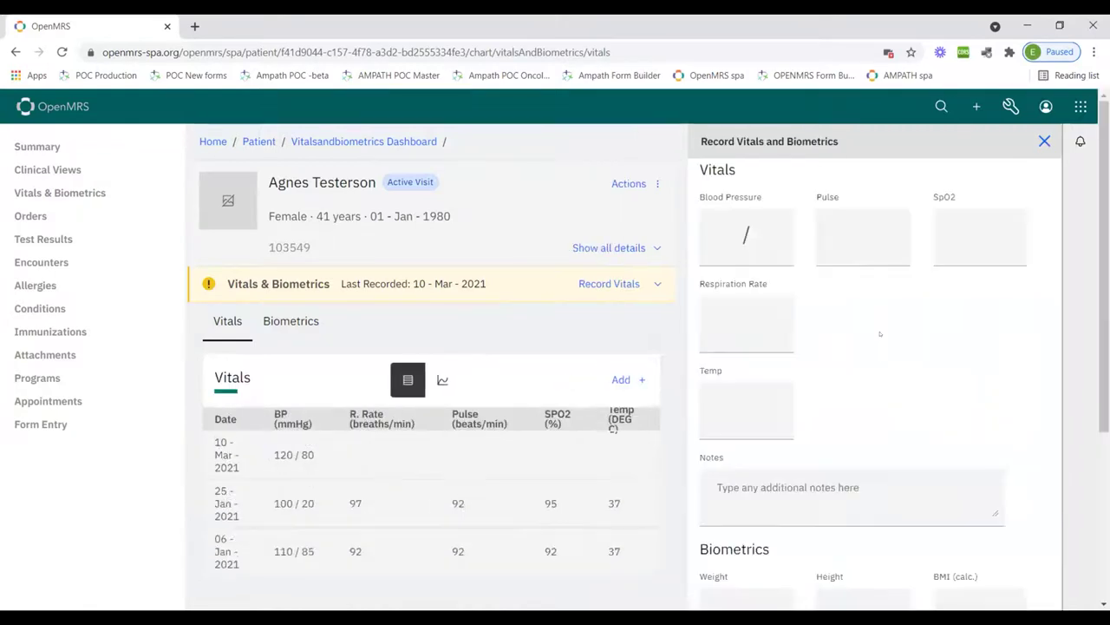
{"action": "scroll", "coordinate": [878, 334], "scroll_direction": "down", "scroll_amount": 5}
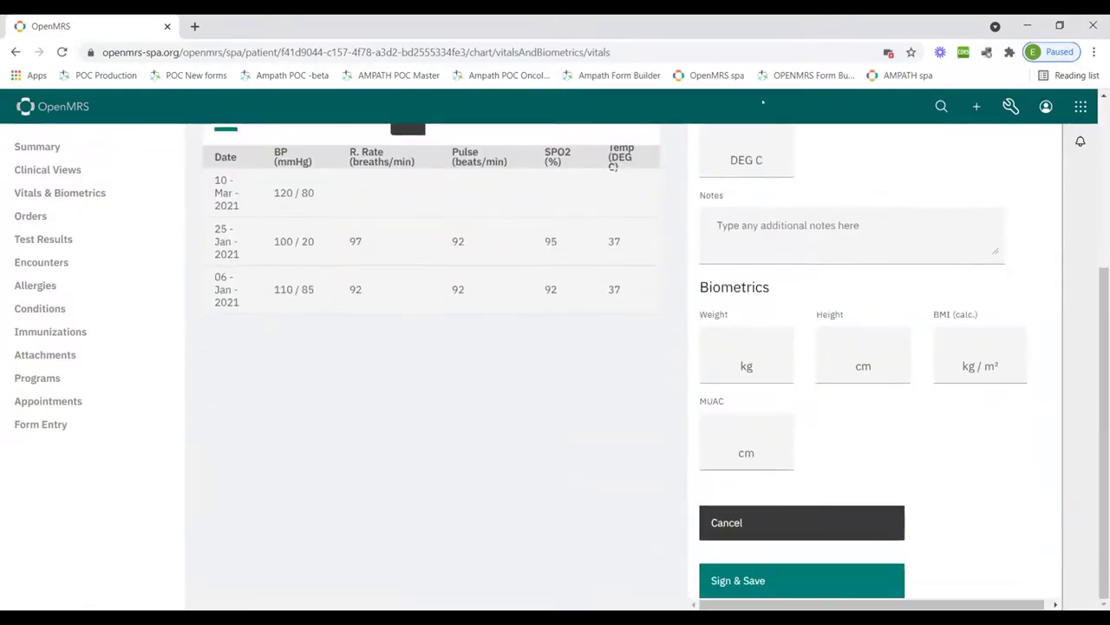
{"action": "scroll", "coordinate": [854, 214], "scroll_direction": "up", "scroll_amount": 5}
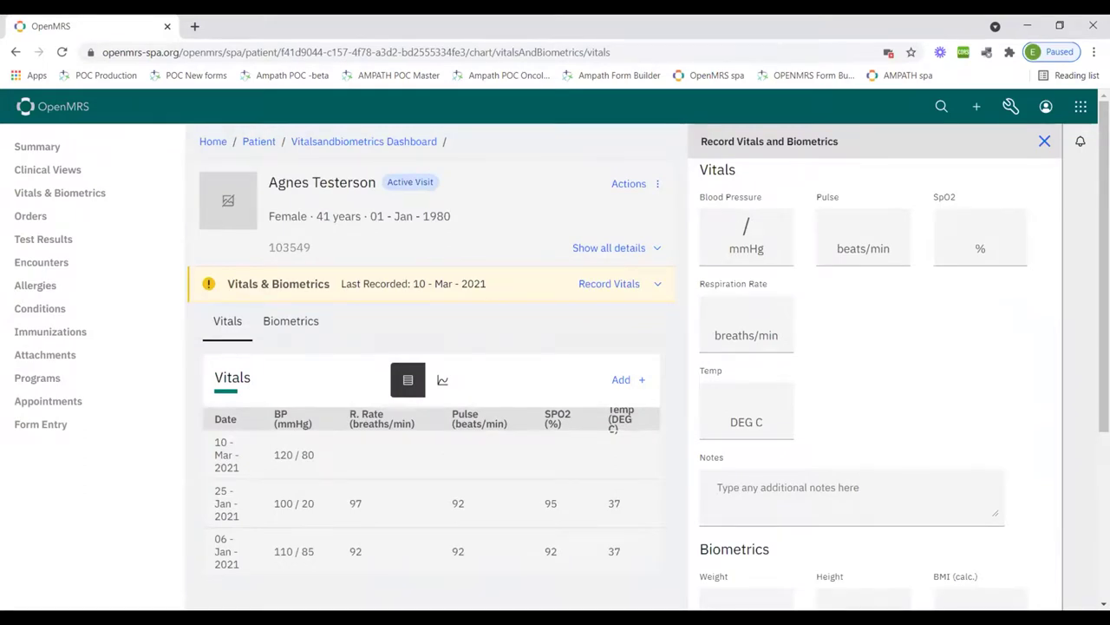
{"action": "scroll", "coordinate": [902, 391], "scroll_direction": "down", "scroll_amount": 5}
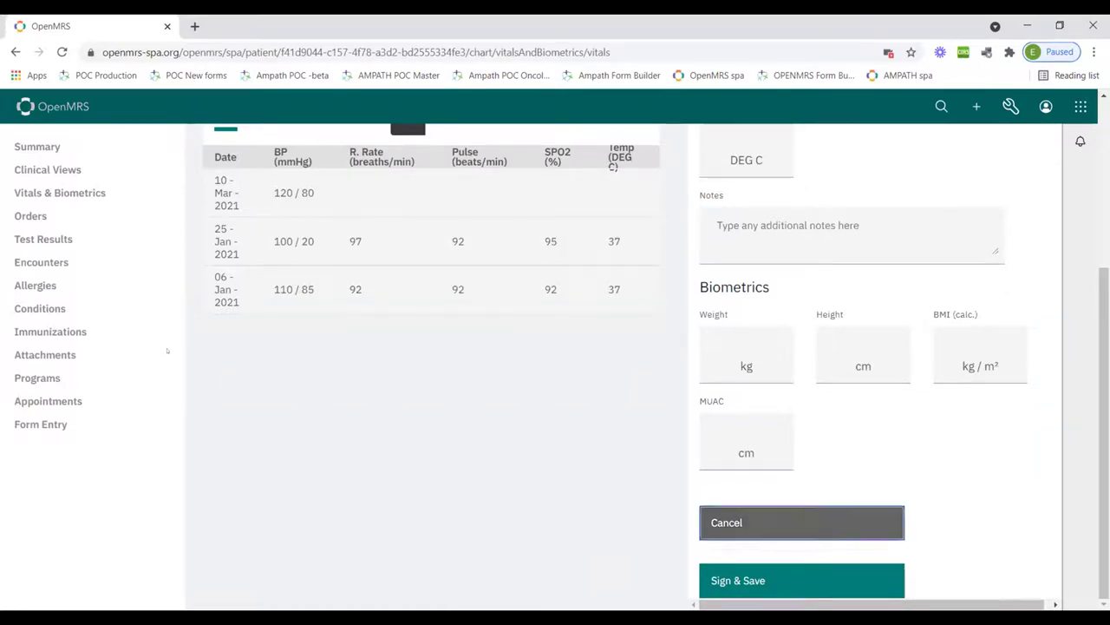
{"action": "left_click", "coordinate": [764, 522]}
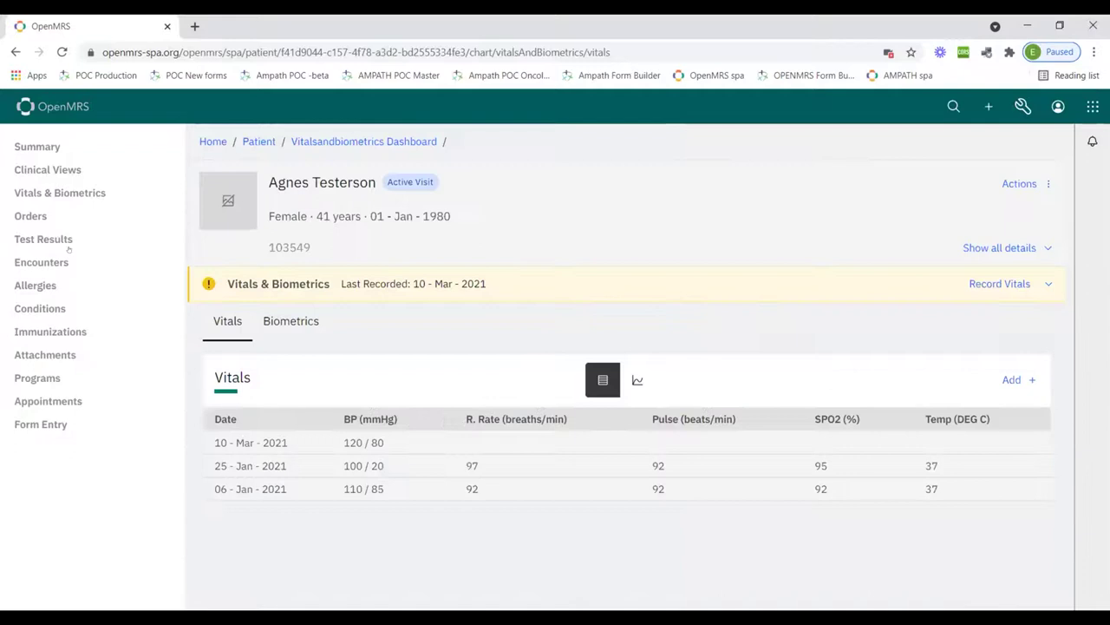
{"action": "left_click", "coordinate": [31, 216]}
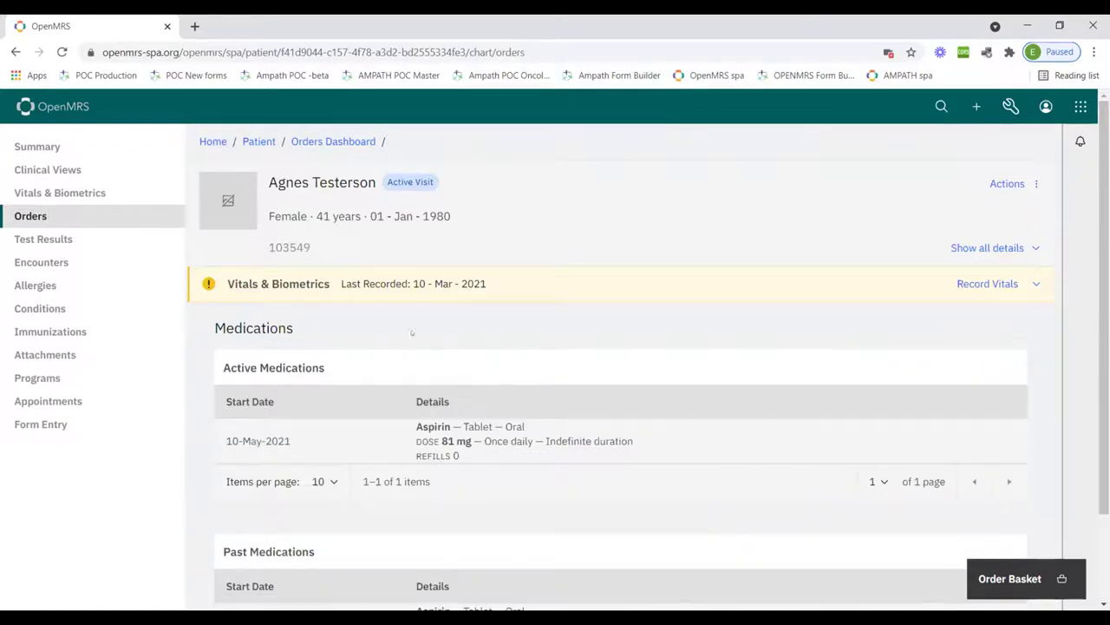
Open the empty Order Basket panel beside the patient's active Aspirin medication
{"action": "scroll", "coordinate": [433, 332], "scroll_direction": "down", "scroll_amount": 1}
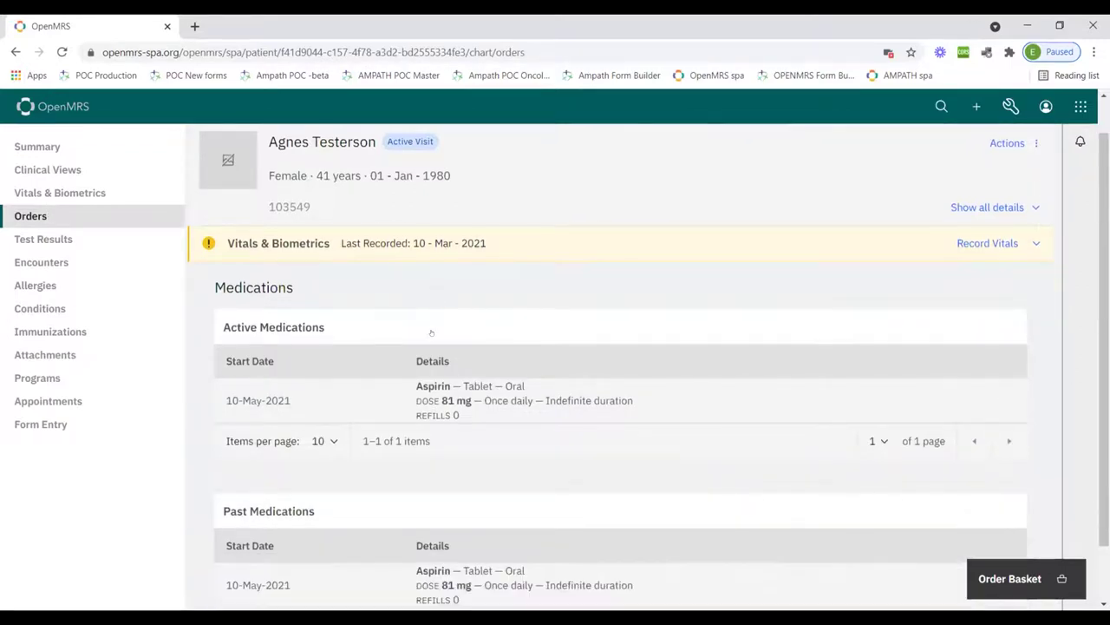
{"action": "scroll", "coordinate": [431, 333], "scroll_direction": "down", "scroll_amount": 1}
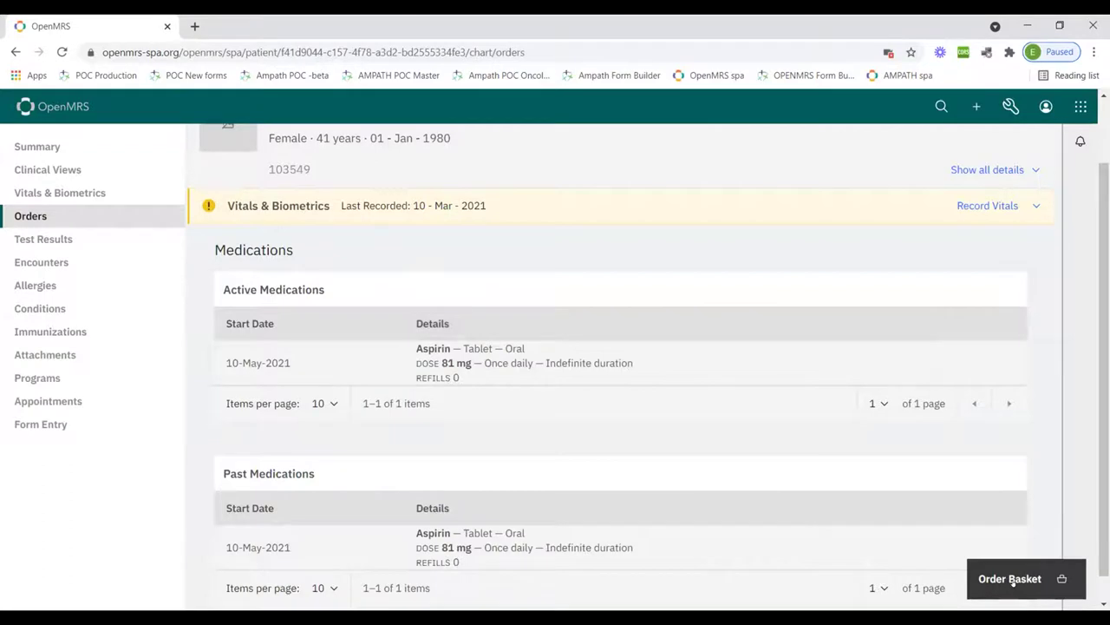
{"action": "left_click", "coordinate": [1013, 581]}
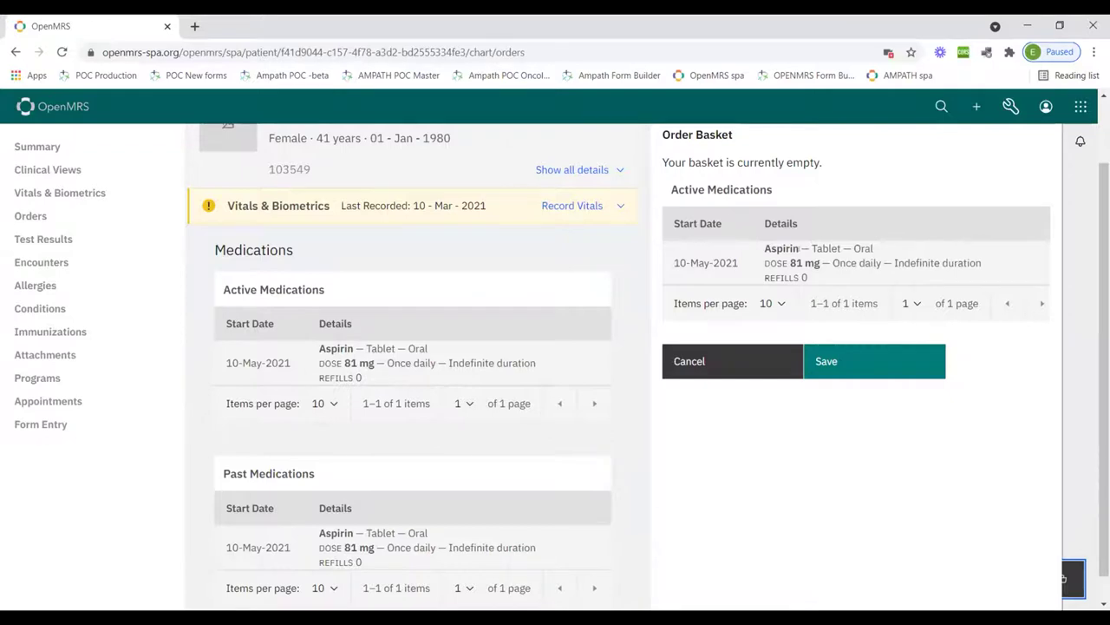
{"action": "scroll", "coordinate": [798, 248], "scroll_direction": "up", "scroll_amount": 1}
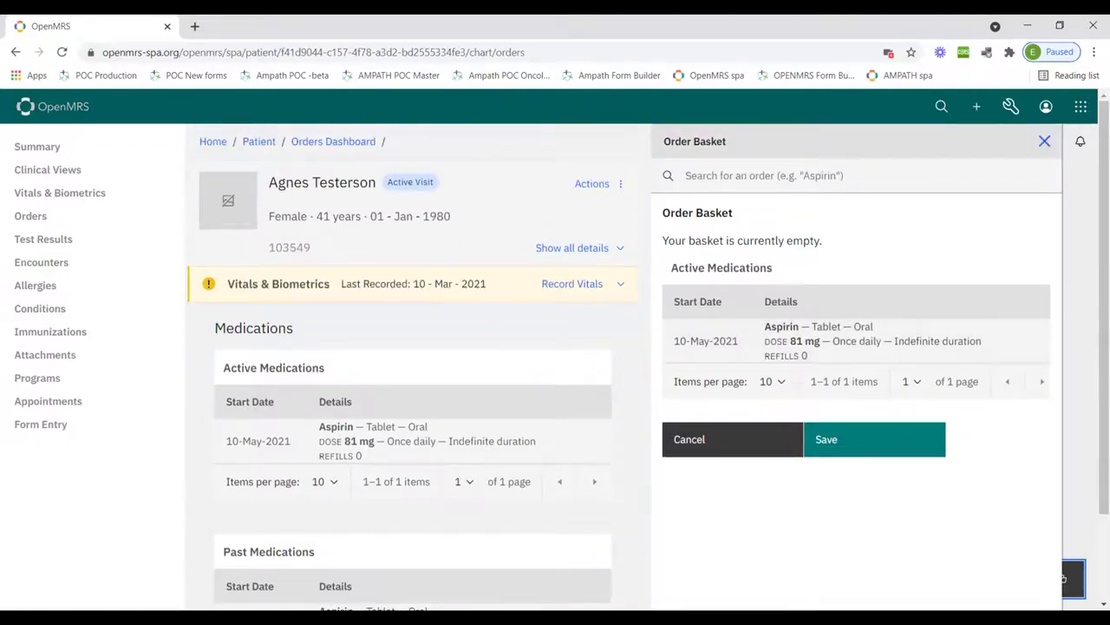
Search the Order Basket for Aspirin and pick the 81 mg once-daily oral tablet
{"action": "left_click", "coordinate": [763, 176]}
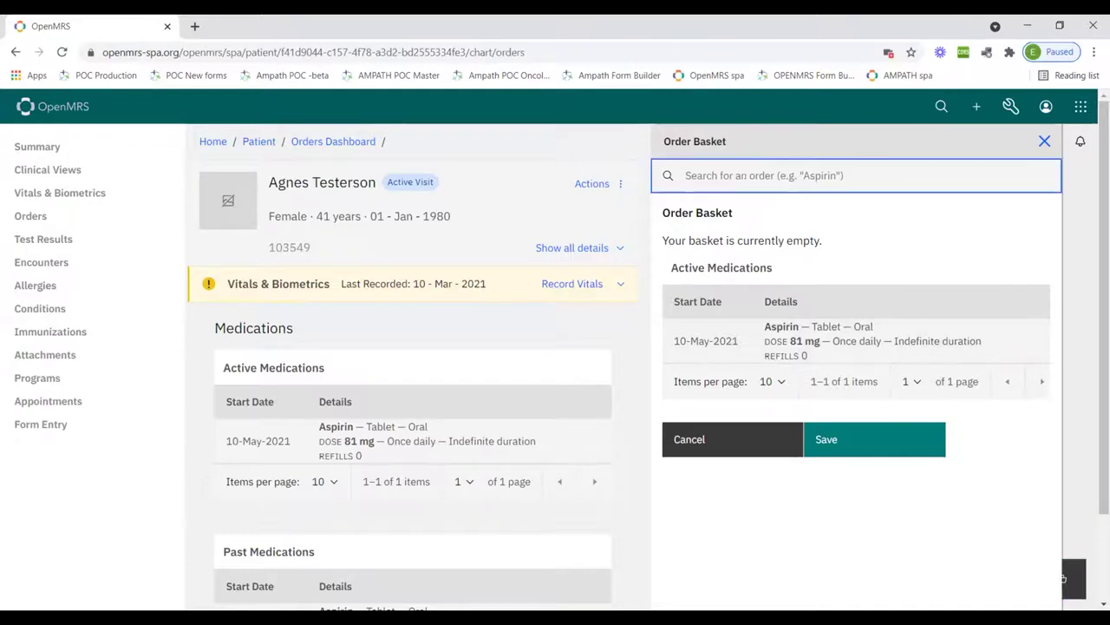
{"action": "type", "text": "Aspiri"}
{"action": "key", "text": "ctrl+a"}
{"action": "left_click", "coordinate": [729, 241]}
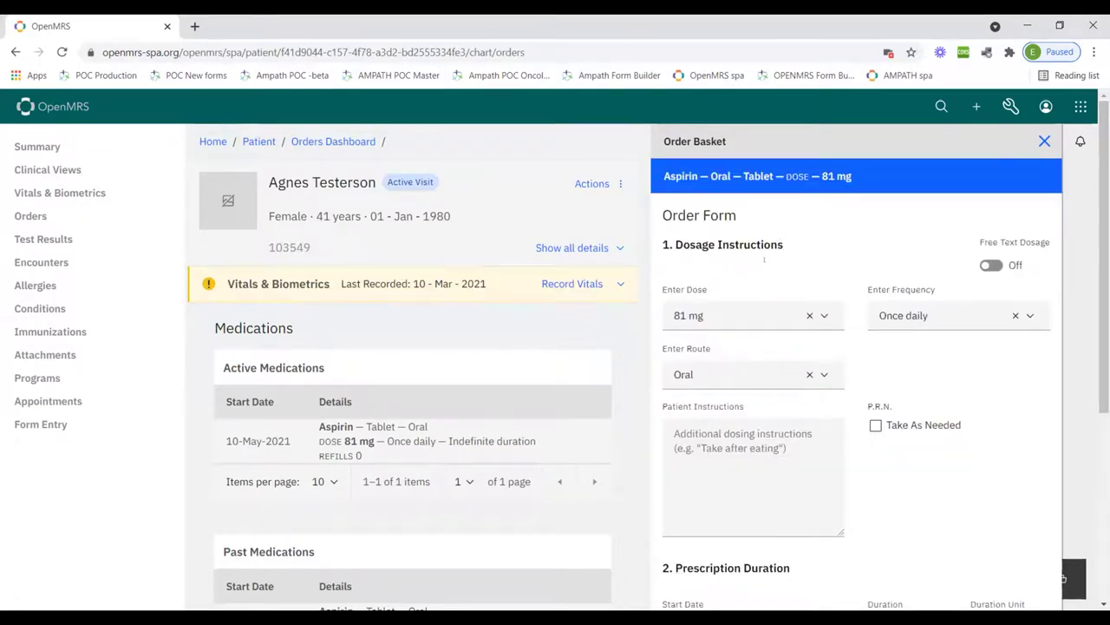
Review the Aspirin order form, then close the Order Basket without saving
{"action": "scroll", "coordinate": [764, 259], "scroll_direction": "down", "scroll_amount": 1}
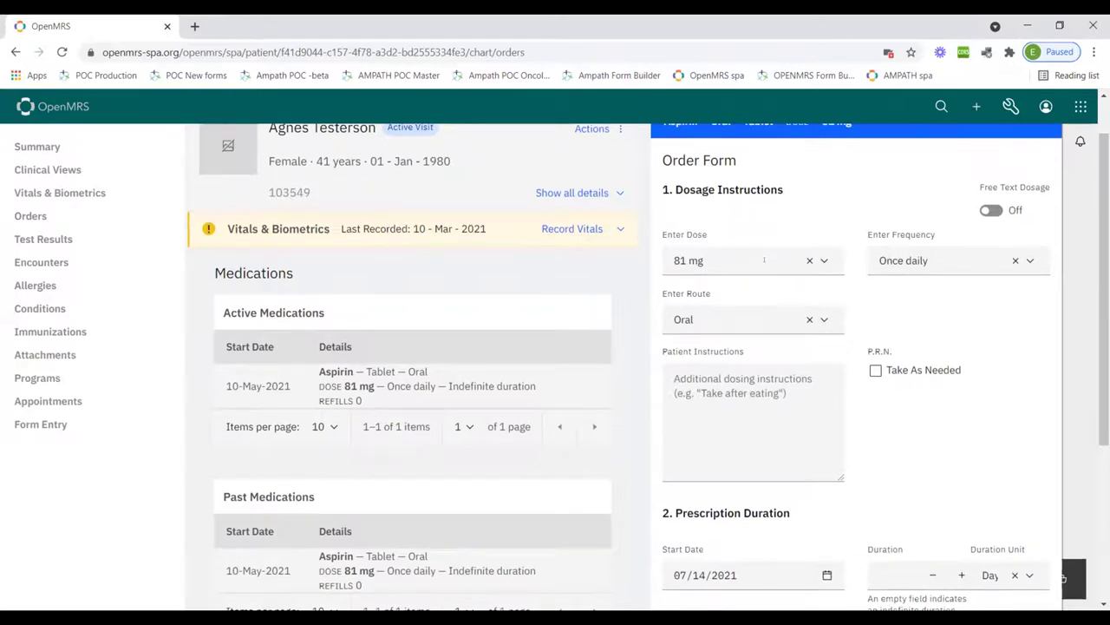
{"action": "scroll", "coordinate": [764, 259], "scroll_direction": "down", "scroll_amount": 1}
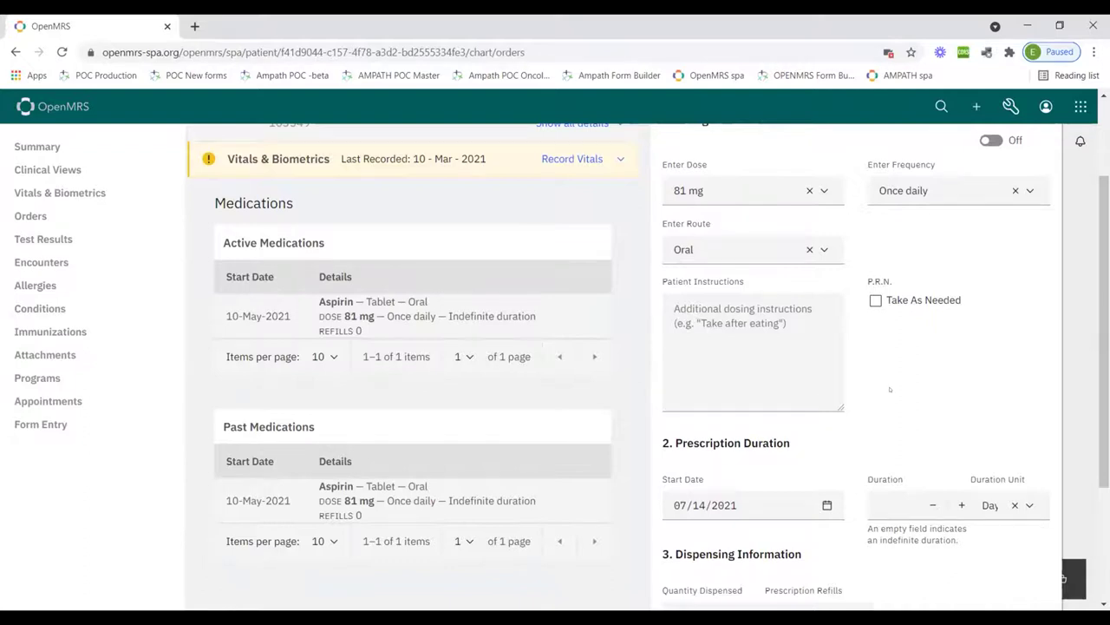
{"action": "scroll", "coordinate": [825, 315], "scroll_direction": "down", "scroll_amount": 3}
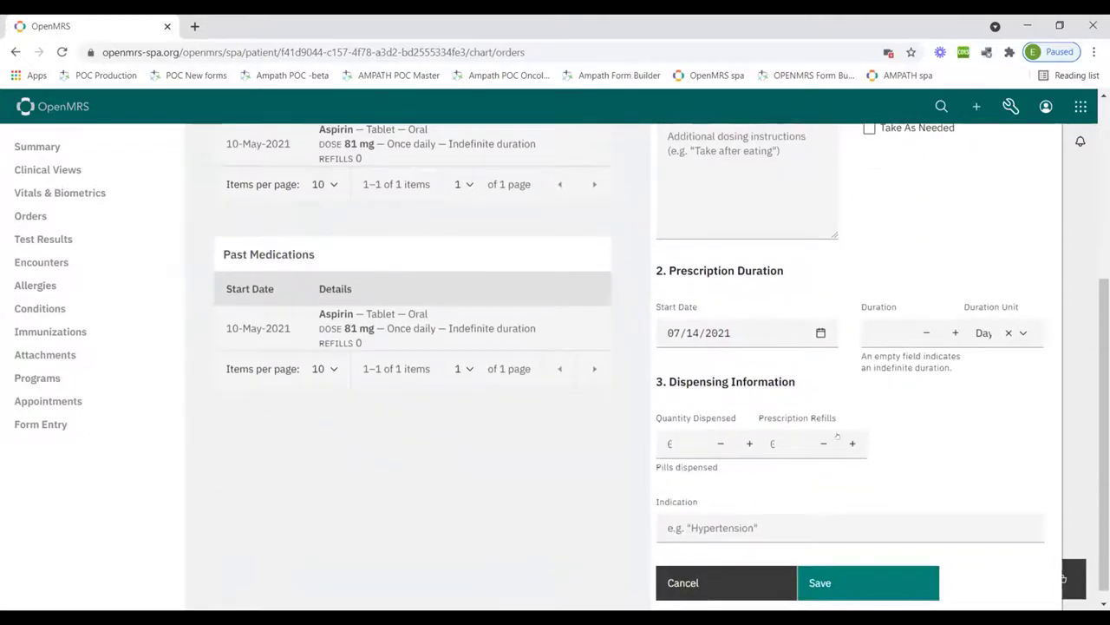
{"action": "scroll", "coordinate": [792, 575], "scroll_direction": "down", "scroll_amount": 1}
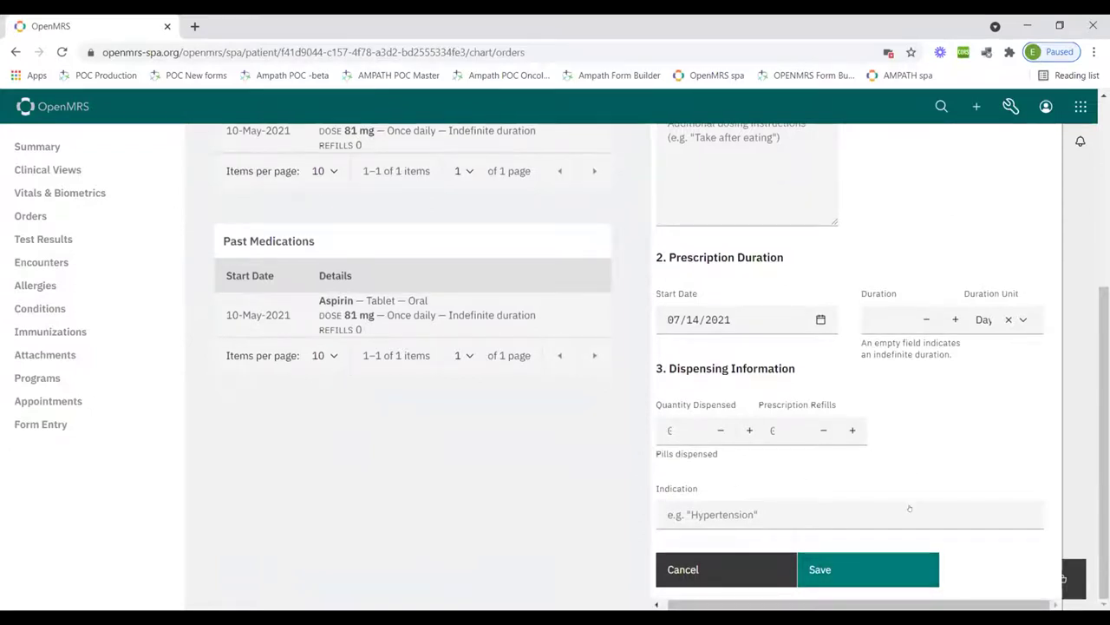
{"action": "scroll", "coordinate": [909, 508], "scroll_direction": "up", "scroll_amount": 5}
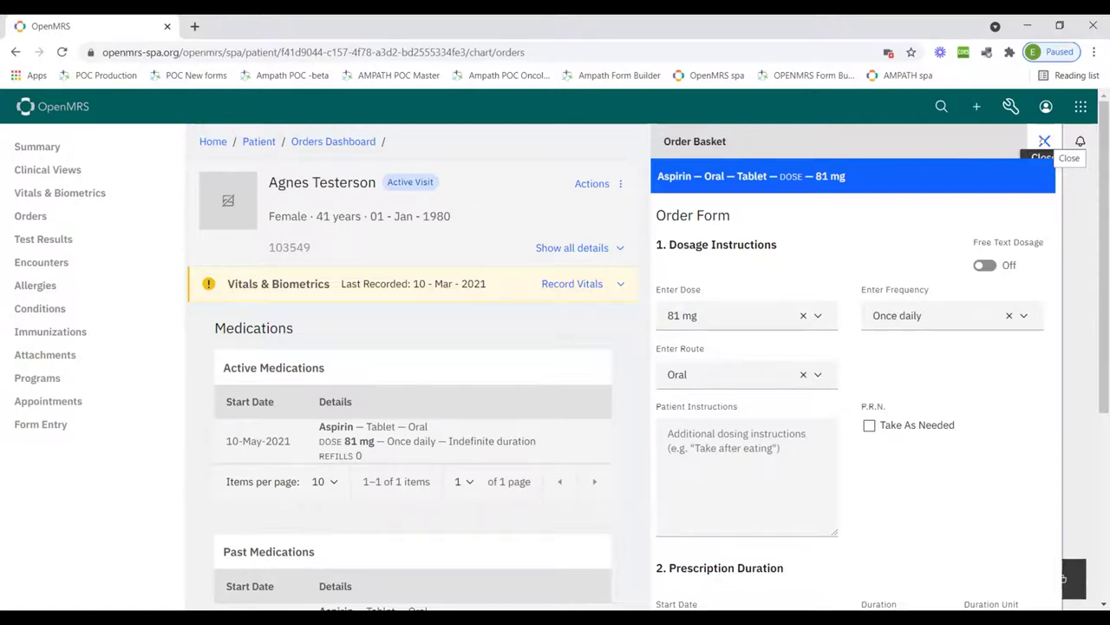
{"action": "left_click", "coordinate": [1045, 143]}
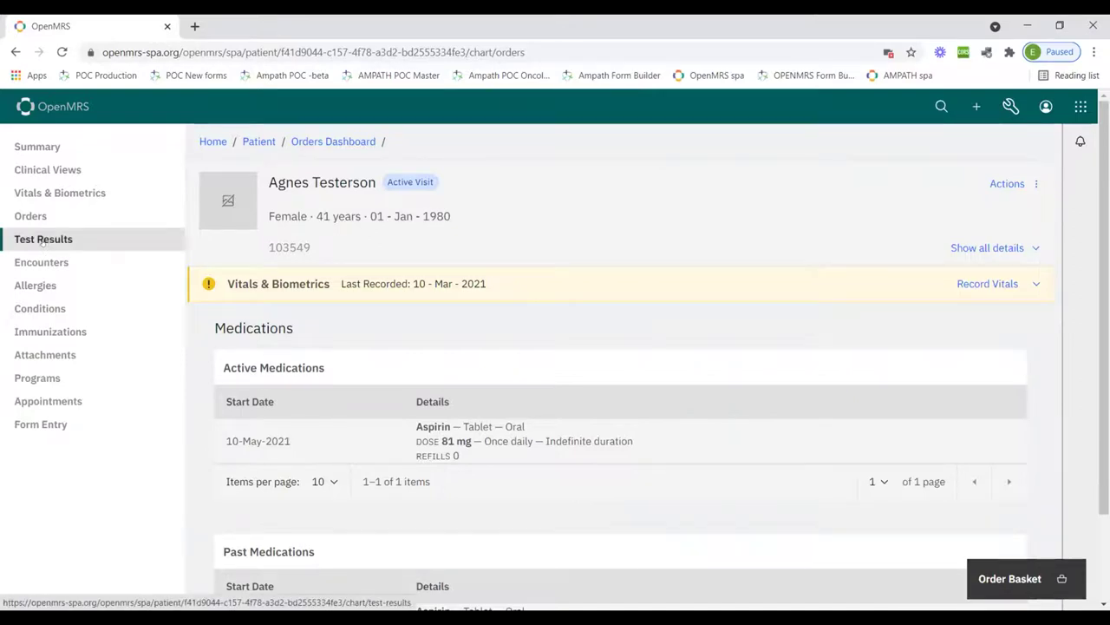
Open Test Results and scroll down to the Viral load and Serum potassium cards
{"action": "left_click", "coordinate": [42, 239]}
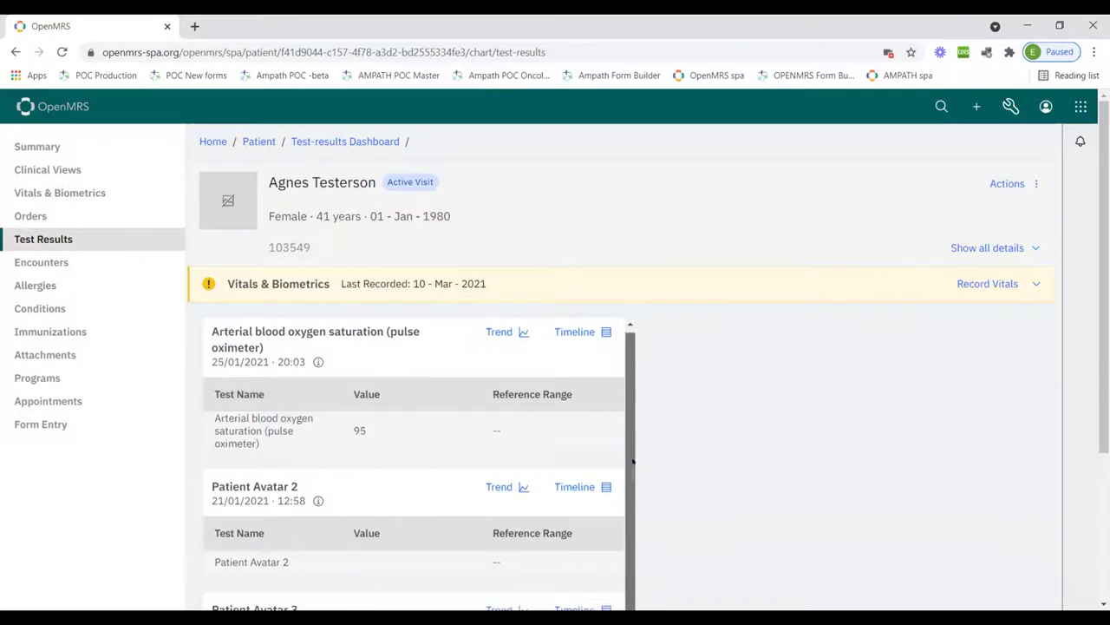
{"action": "scroll", "coordinate": [632, 405], "scroll_direction": "down", "scroll_amount": 2}
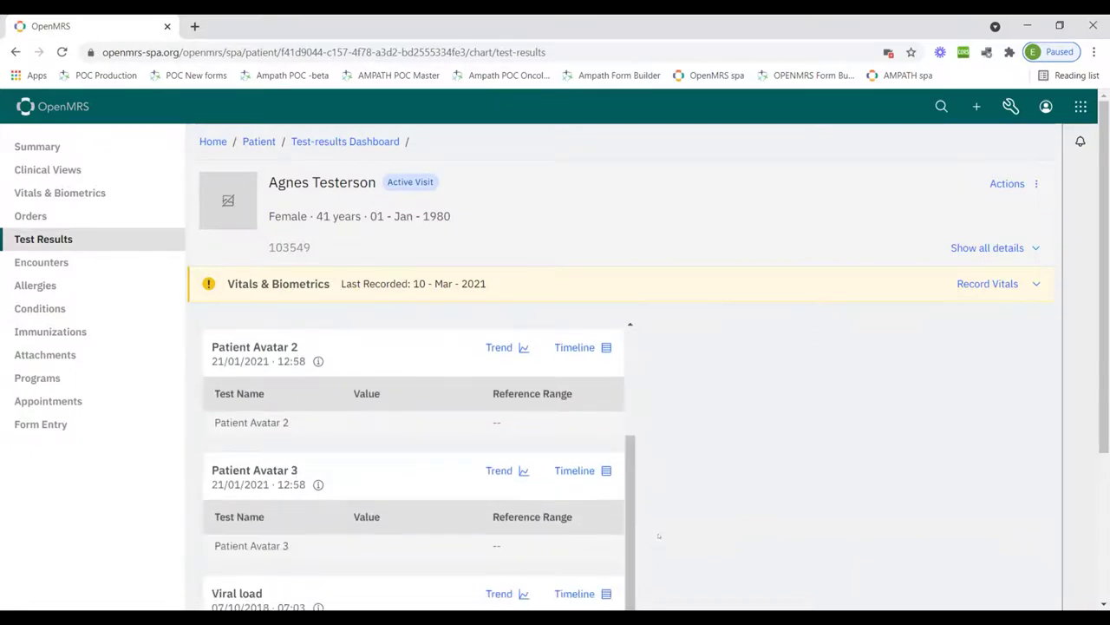
{"action": "scroll", "coordinate": [706, 464], "scroll_direction": "down", "scroll_amount": 2}
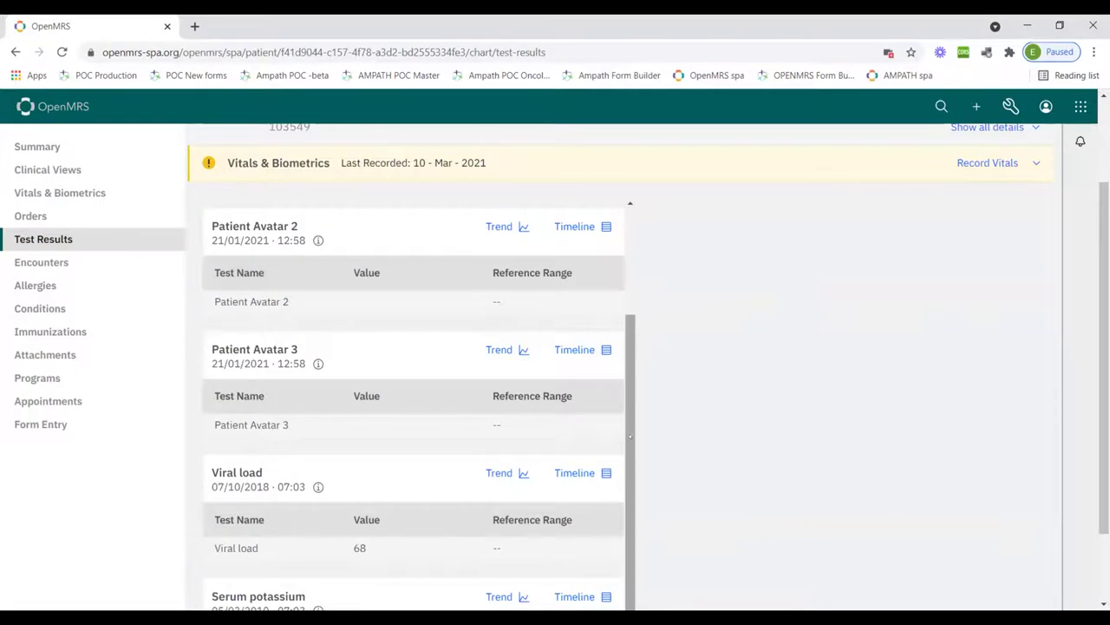
{"action": "scroll", "coordinate": [630, 436], "scroll_direction": "up", "scroll_amount": 2}
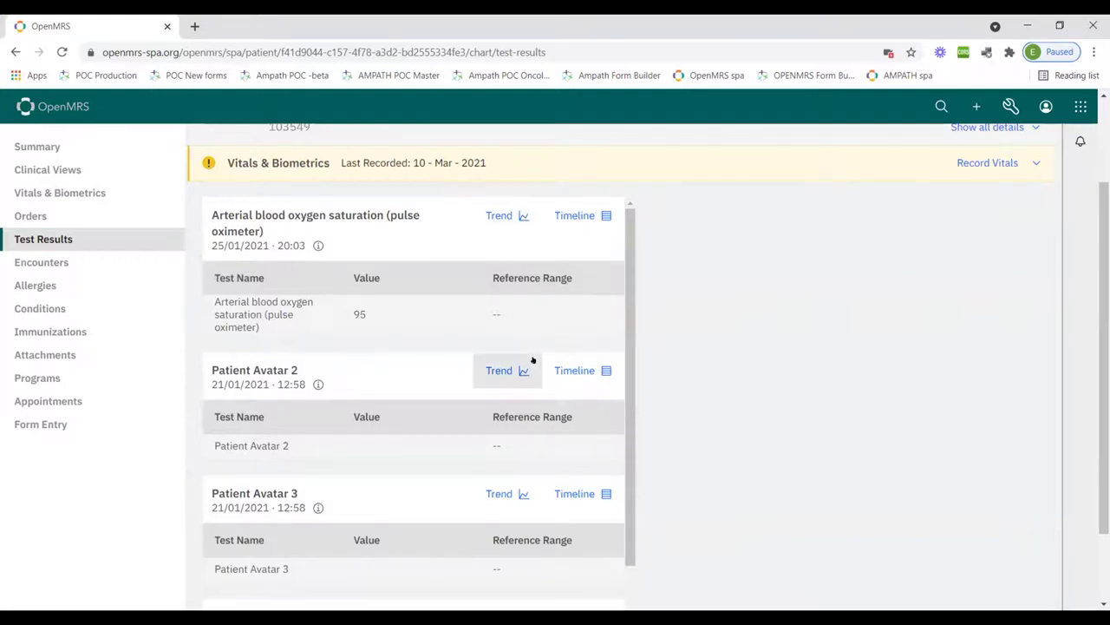
{"action": "scroll", "coordinate": [532, 359], "scroll_direction": "down", "scroll_amount": 2}
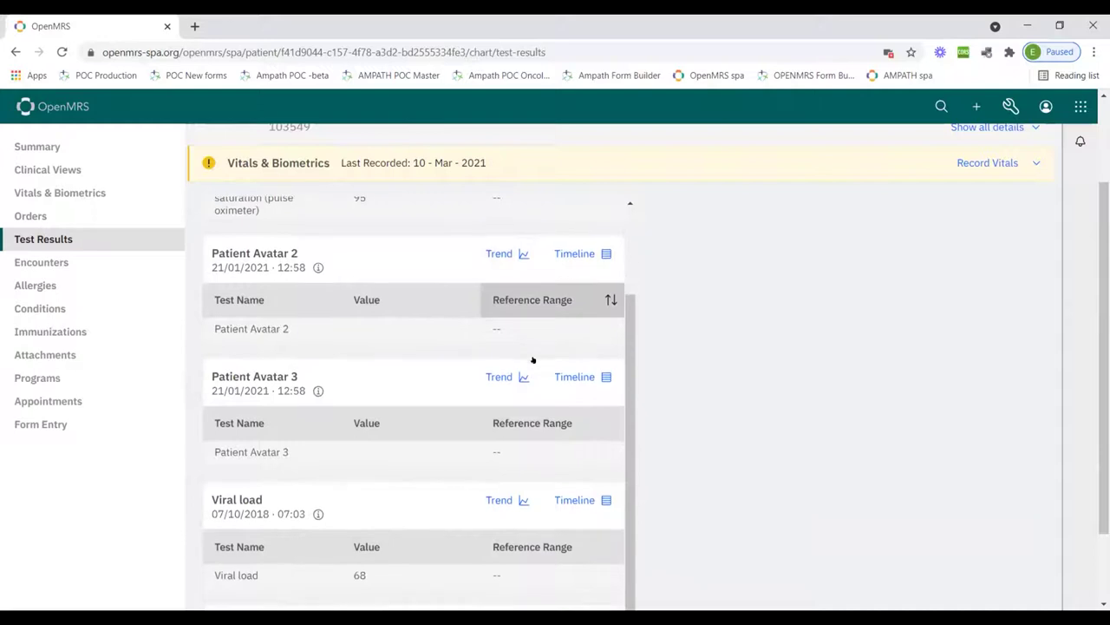
{"action": "scroll", "coordinate": [533, 359], "scroll_direction": "down", "scroll_amount": 1}
{"action": "scroll", "coordinate": [532, 359], "scroll_direction": "down", "scroll_amount": 2}
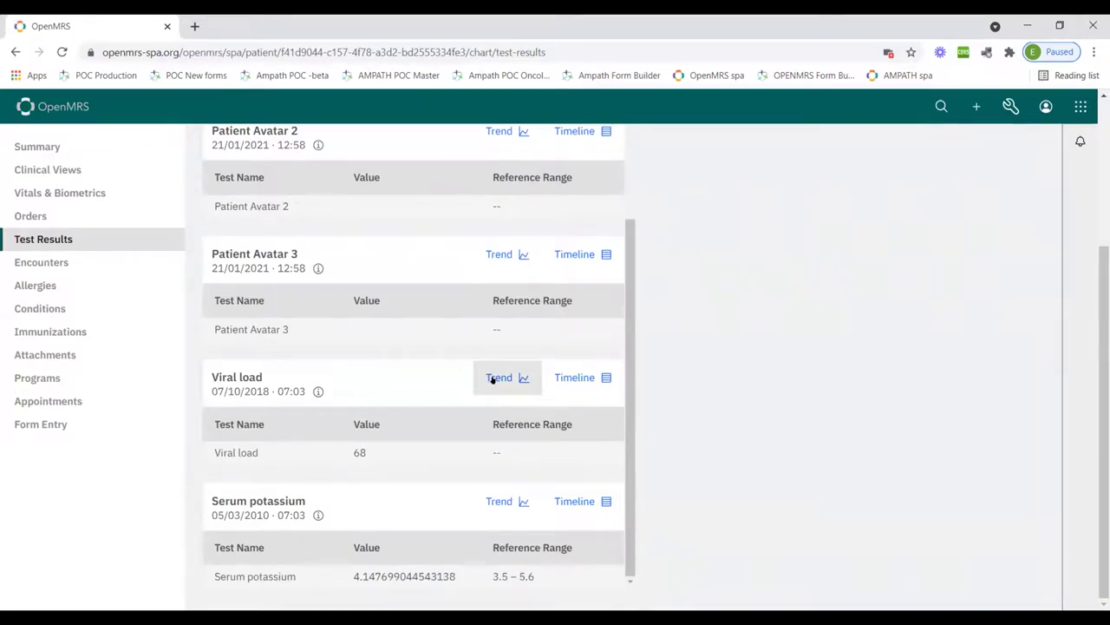
Open the Viral load trend chart and scroll through its table of readings
{"action": "left_click", "coordinate": [492, 379]}
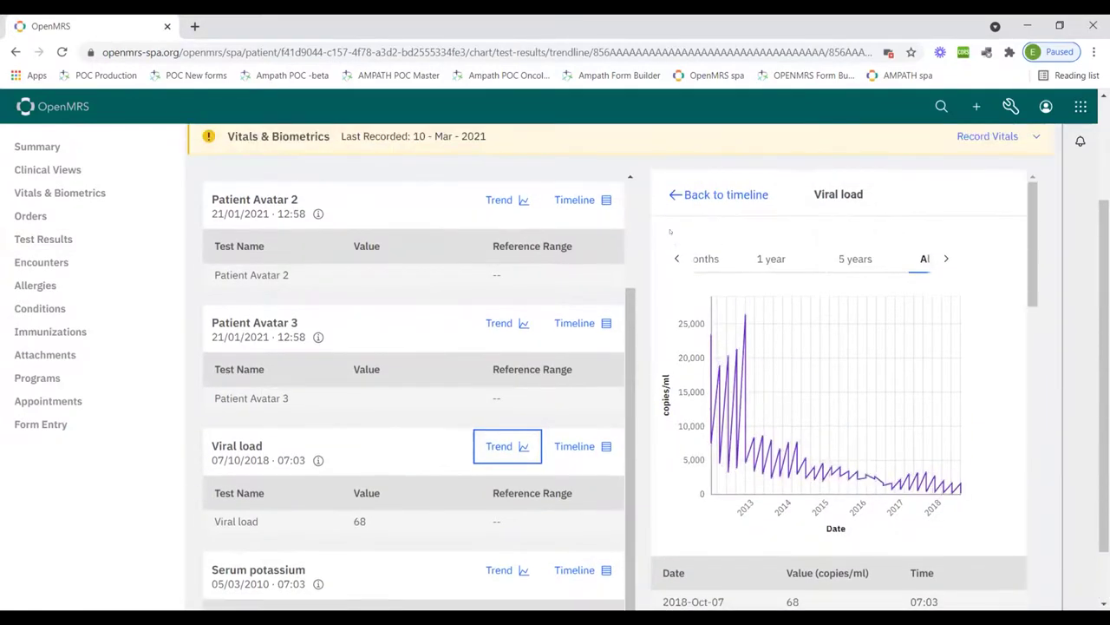
{"action": "scroll", "coordinate": [669, 230], "scroll_direction": "down", "scroll_amount": 4}
{"action": "scroll", "coordinate": [670, 232], "scroll_direction": "down", "scroll_amount": 5}
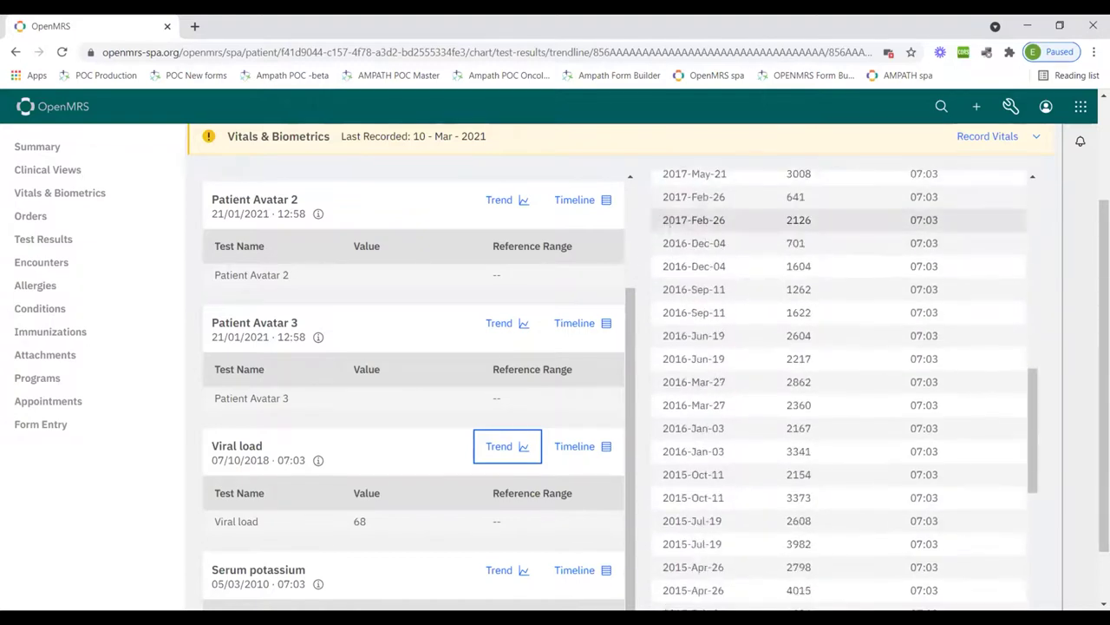
{"action": "scroll", "coordinate": [669, 220], "scroll_direction": "down", "scroll_amount": 8}
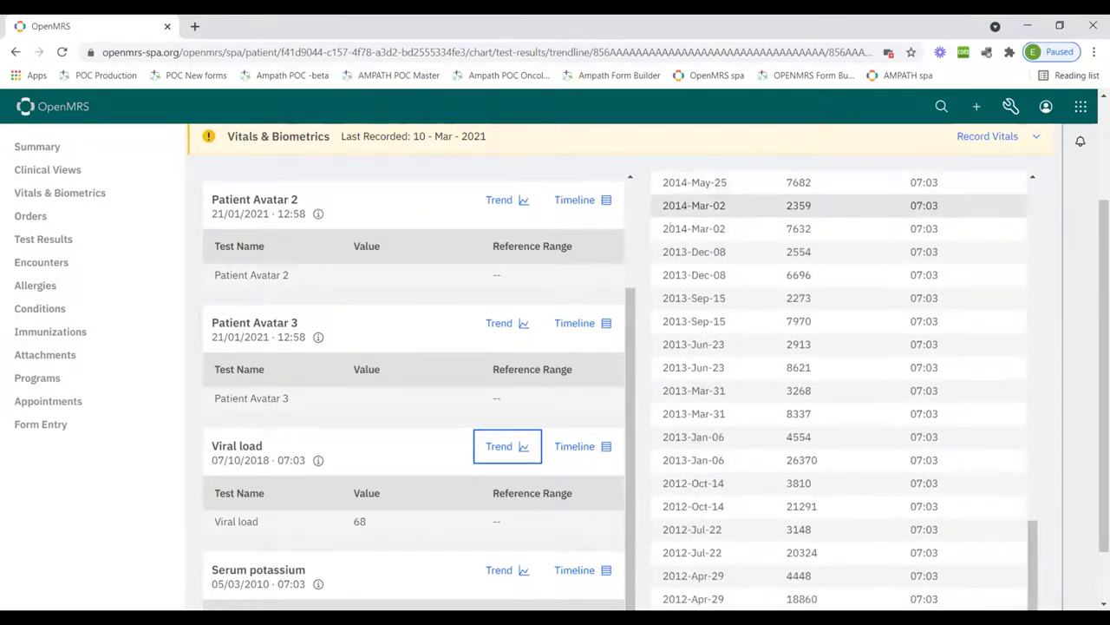
{"action": "scroll", "coordinate": [669, 227], "scroll_direction": "up", "scroll_amount": 15}
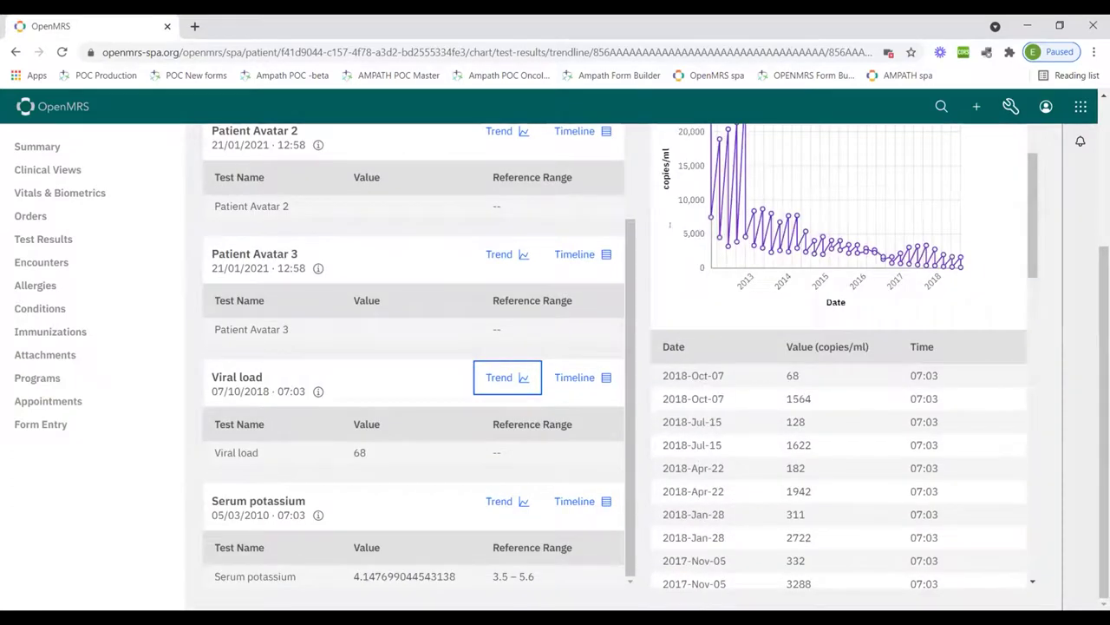
{"action": "scroll", "coordinate": [716, 373], "scroll_direction": "down", "scroll_amount": 2}
{"action": "scroll", "coordinate": [713, 371], "scroll_direction": "down", "scroll_amount": 3}
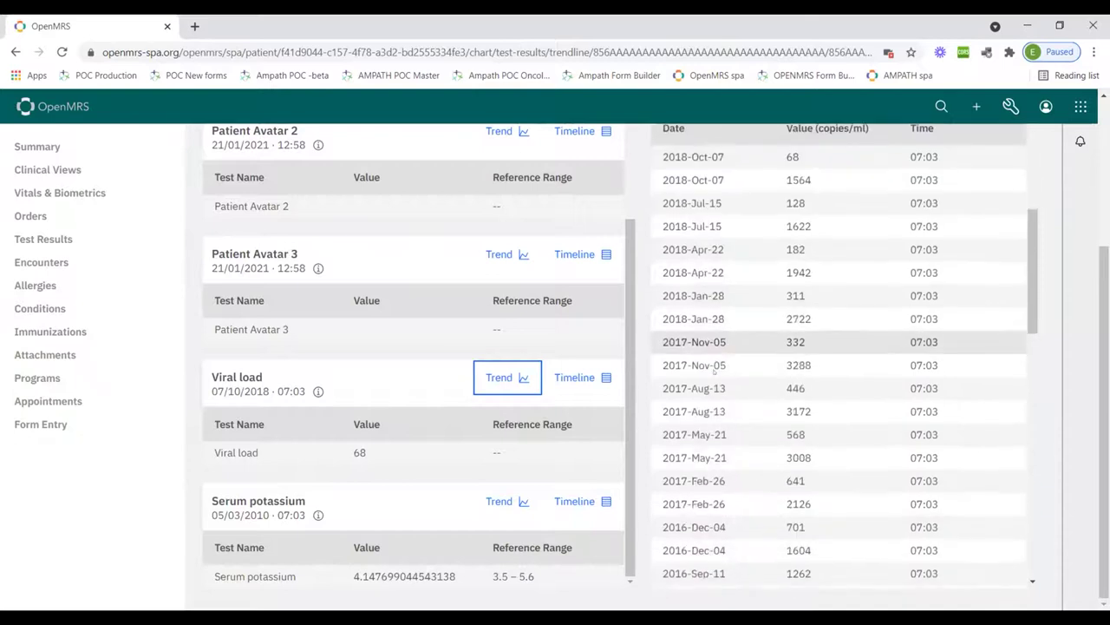
{"action": "scroll", "coordinate": [713, 371], "scroll_direction": "up", "scroll_amount": 8}
{"action": "scroll", "coordinate": [713, 372], "scroll_direction": "up", "scroll_amount": 1}
{"action": "scroll", "coordinate": [713, 372], "scroll_direction": "down", "scroll_amount": 3}
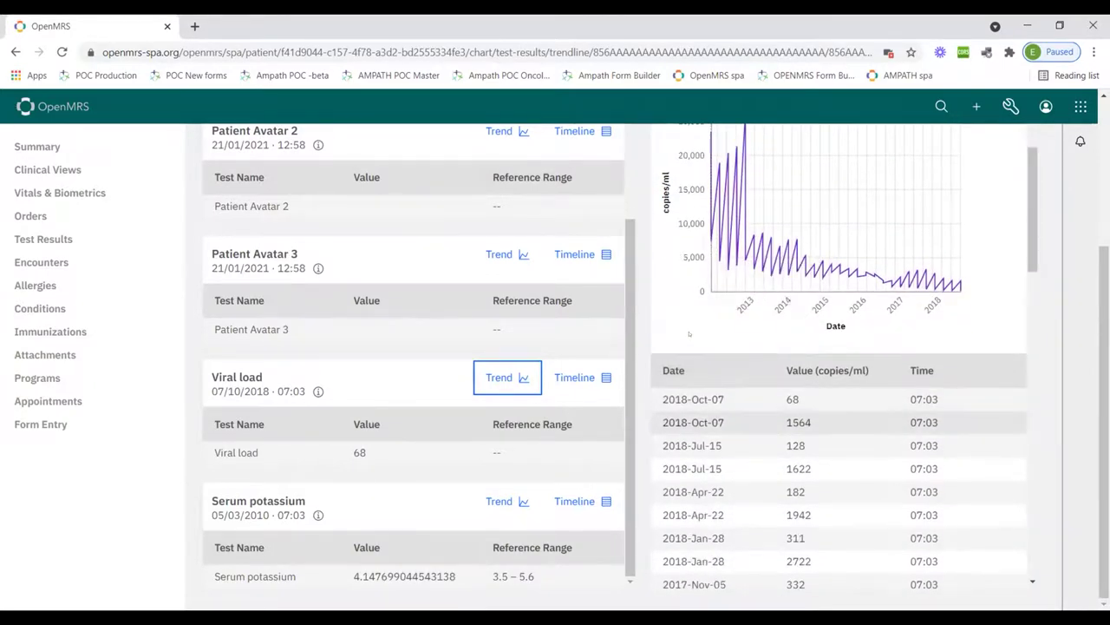
{"action": "scroll", "coordinate": [714, 252], "scroll_direction": "up", "scroll_amount": 3}
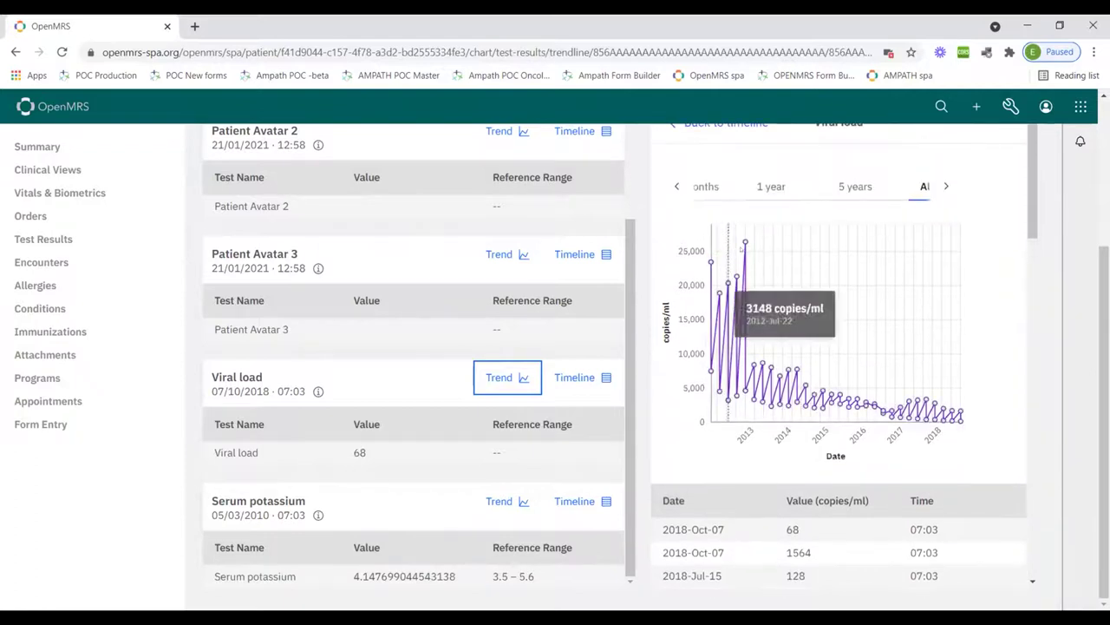
Try the 1 day, 5 days and All chart ranges, then settle on 6 months
{"action": "mouse_move", "coordinate": [743, 244]}
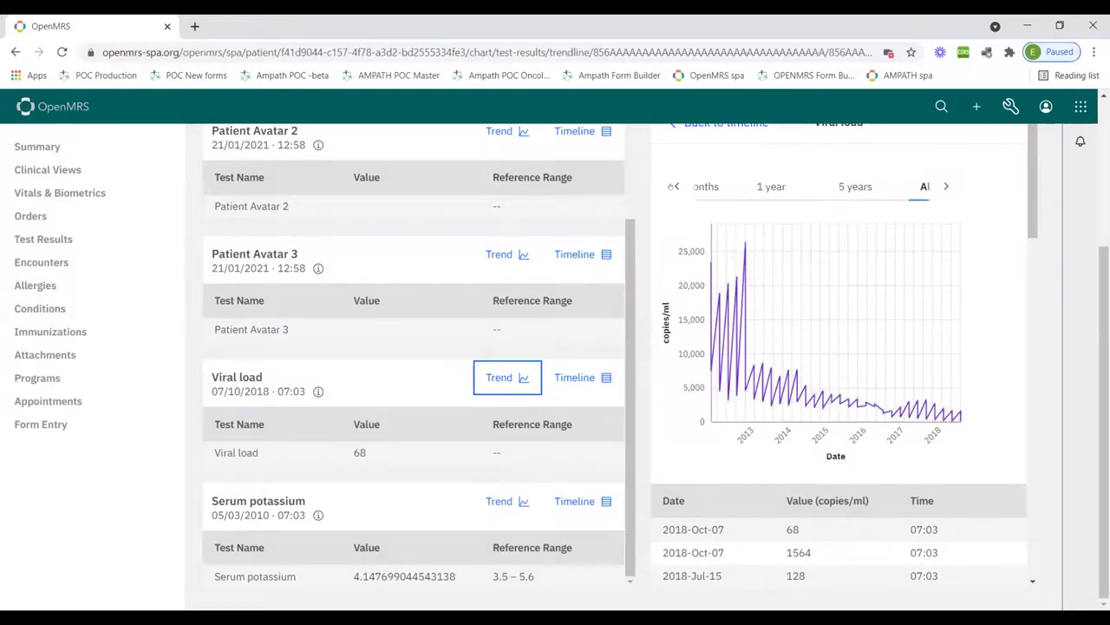
{"action": "left_click", "coordinate": [674, 187]}
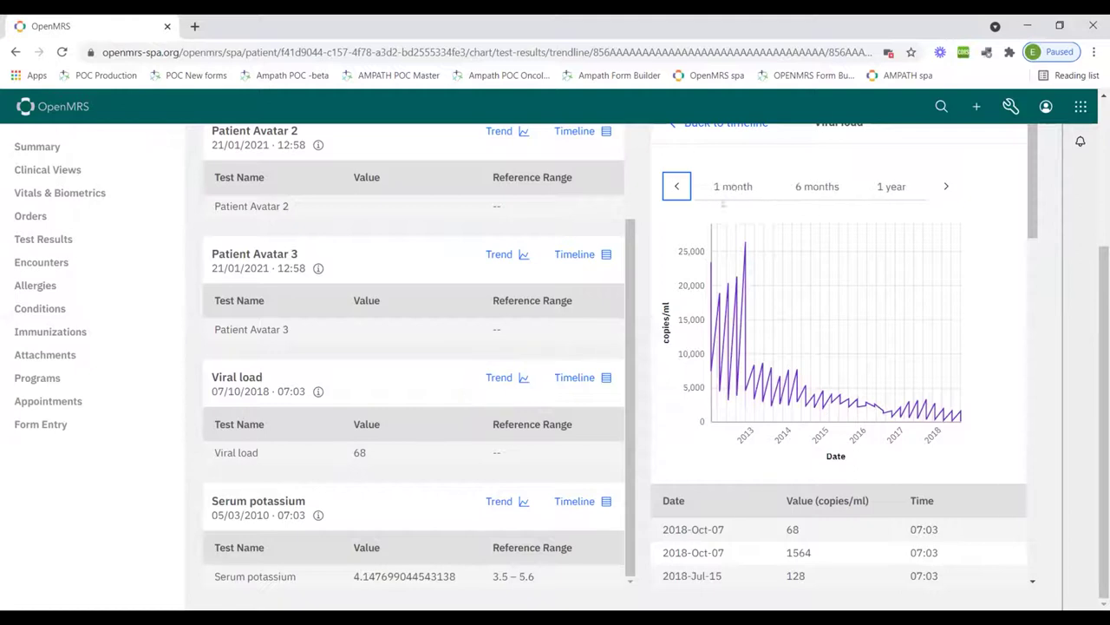
{"action": "left_click", "coordinate": [674, 186]}
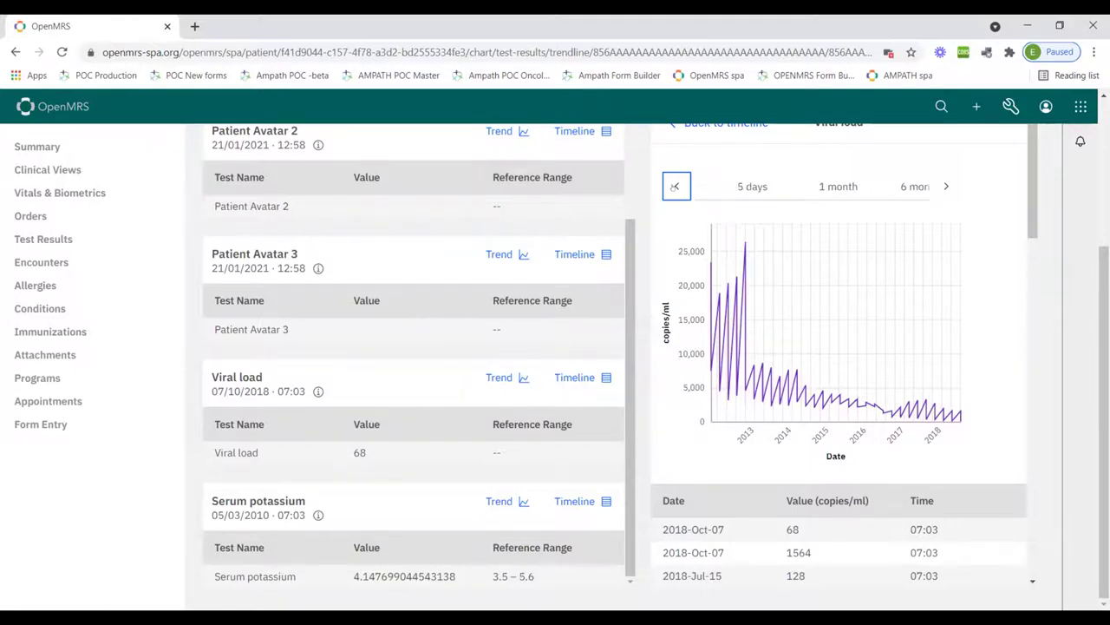
{"action": "left_click", "coordinate": [699, 187]}
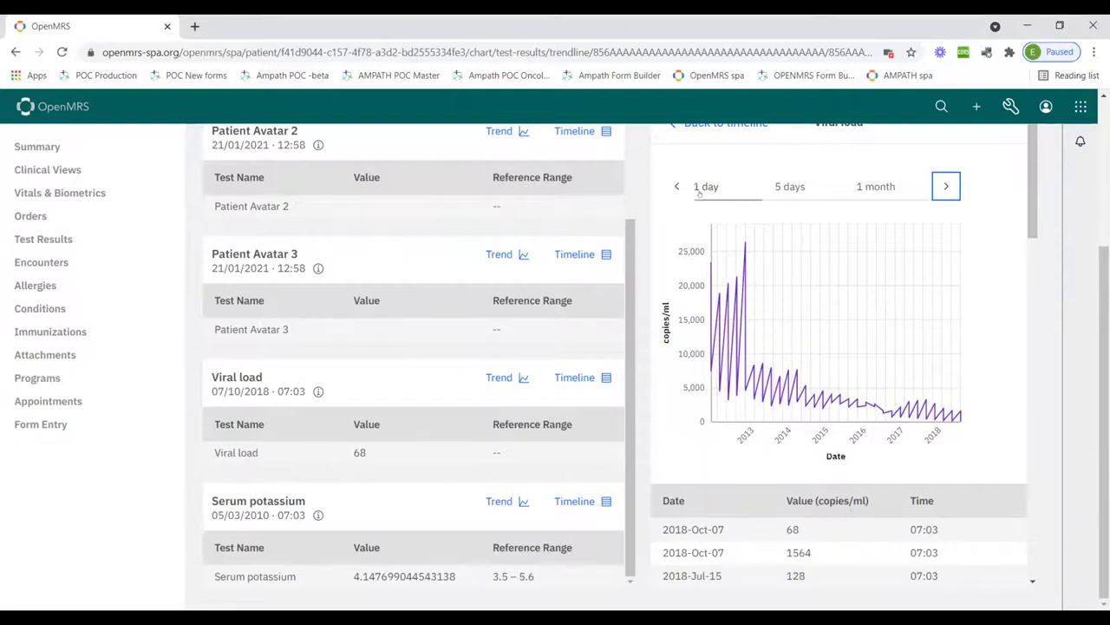
{"action": "left_click", "coordinate": [699, 189]}
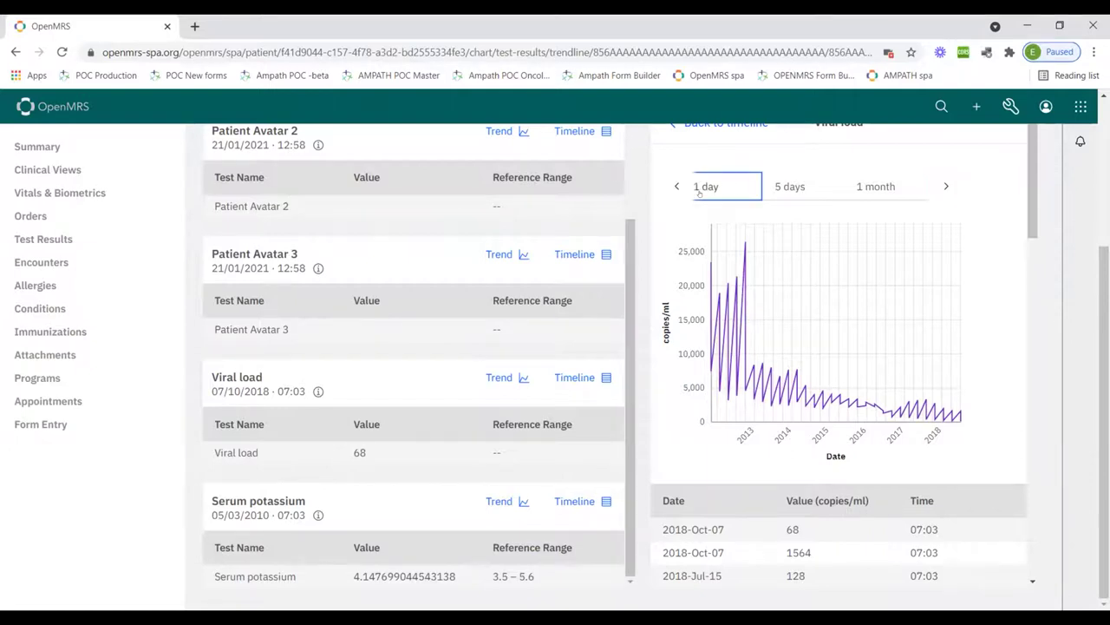
{"action": "left_click", "coordinate": [770, 185]}
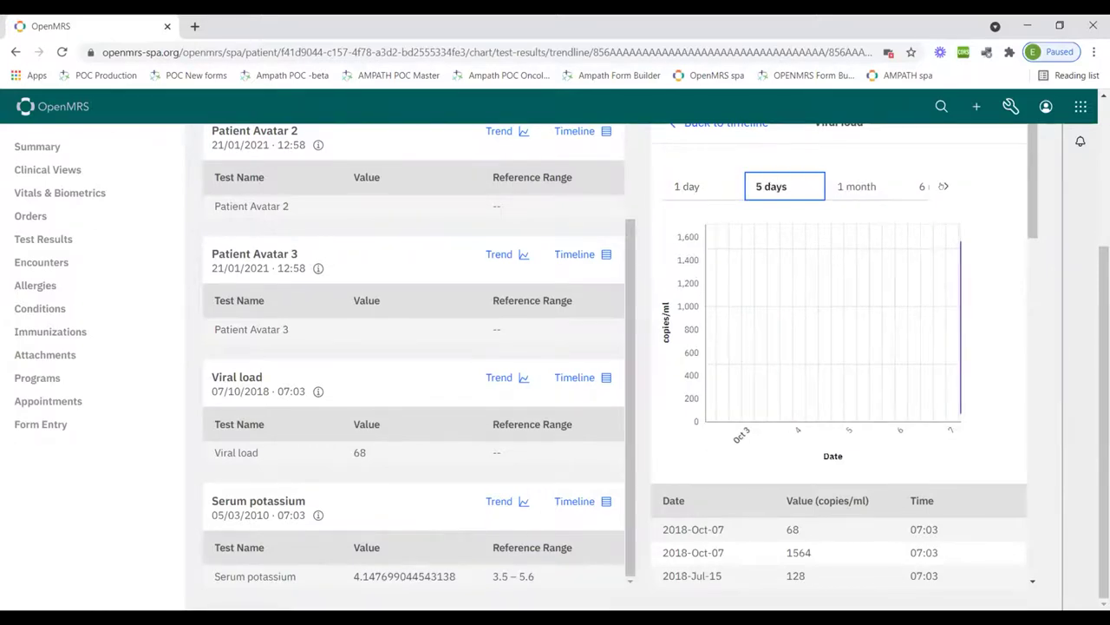
{"action": "left_click", "coordinate": [944, 185]}
{"action": "left_click", "coordinate": [944, 186]}
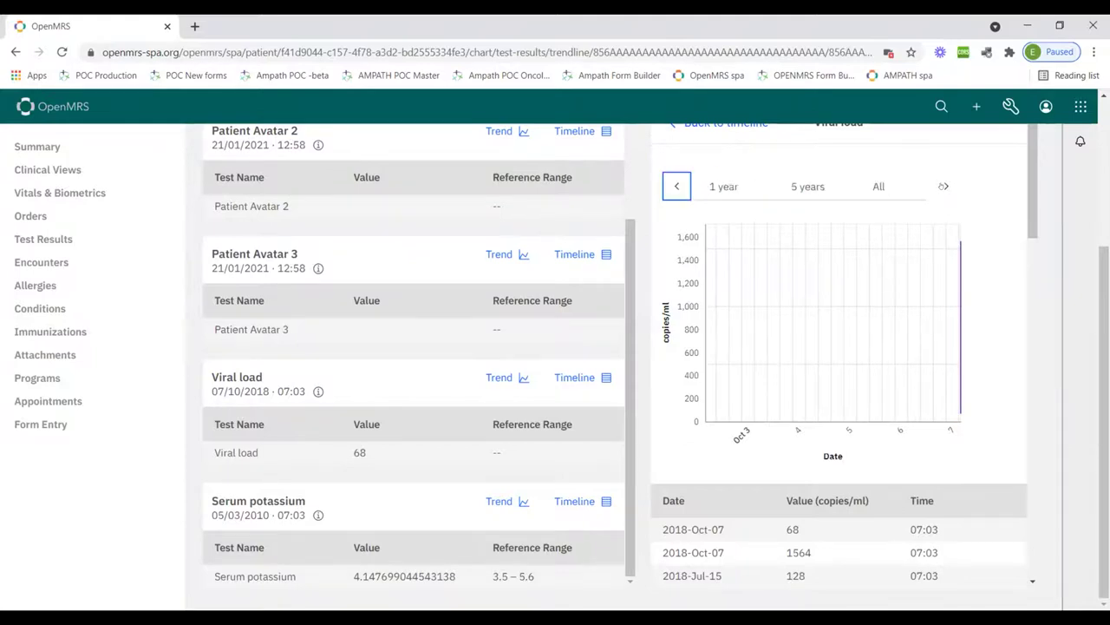
{"action": "left_click", "coordinate": [872, 186]}
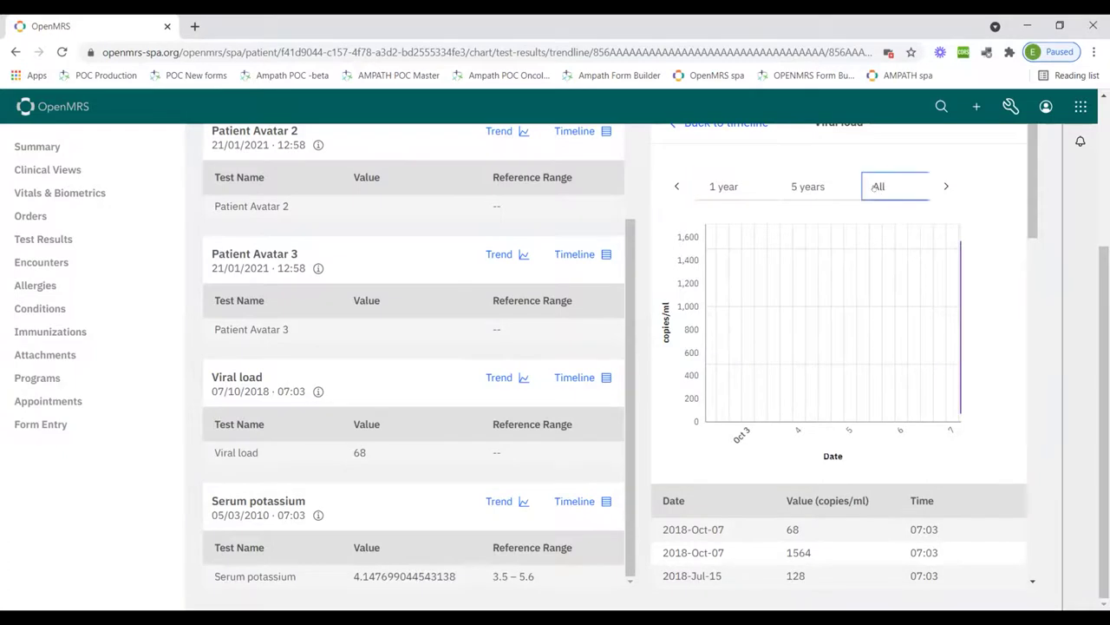
{"action": "left_click", "coordinate": [673, 187]}
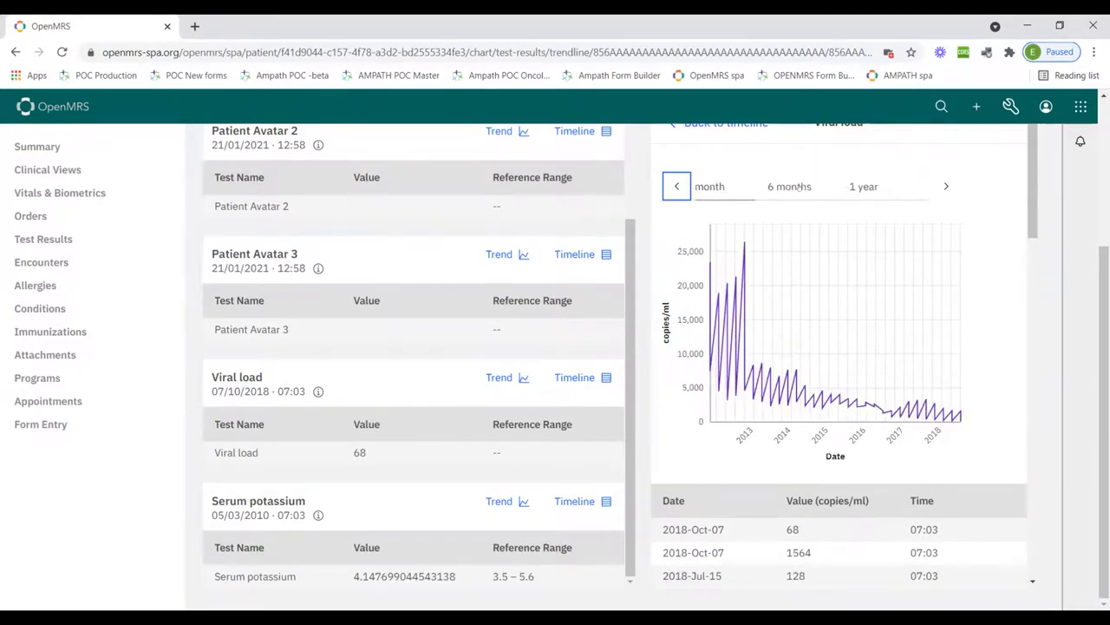
{"action": "left_click", "coordinate": [798, 186]}
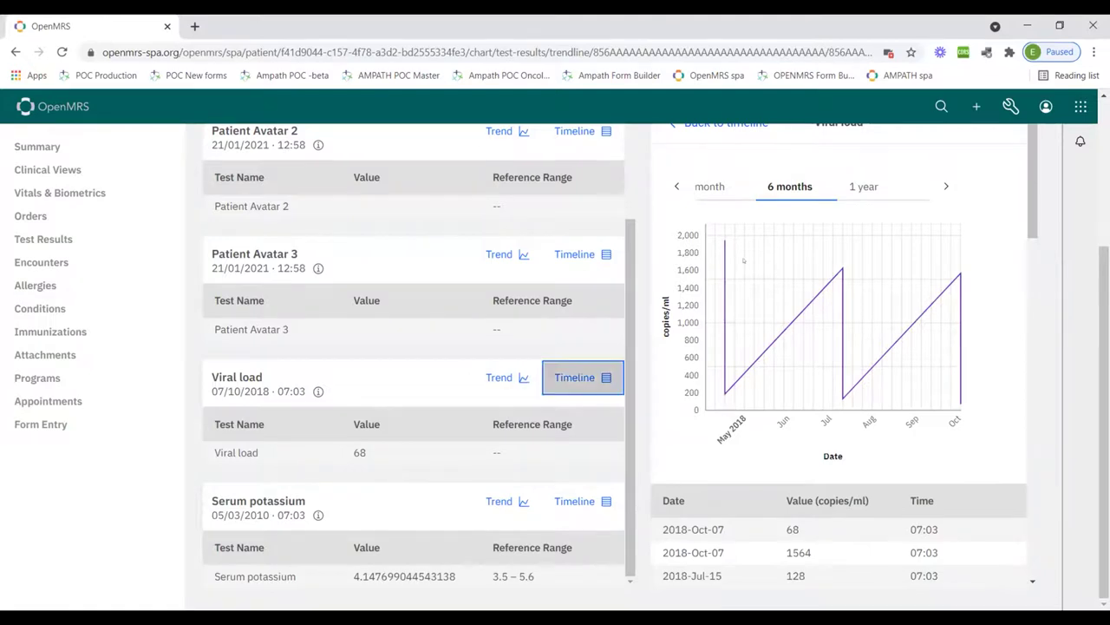
Show Viral load as a timeline table and scroll horizontally back to the 2012 readings
{"action": "scroll", "coordinate": [844, 240], "scroll_direction": "up", "scroll_amount": 2}
{"action": "scroll", "coordinate": [844, 240], "scroll_direction": "up", "scroll_amount": 1}
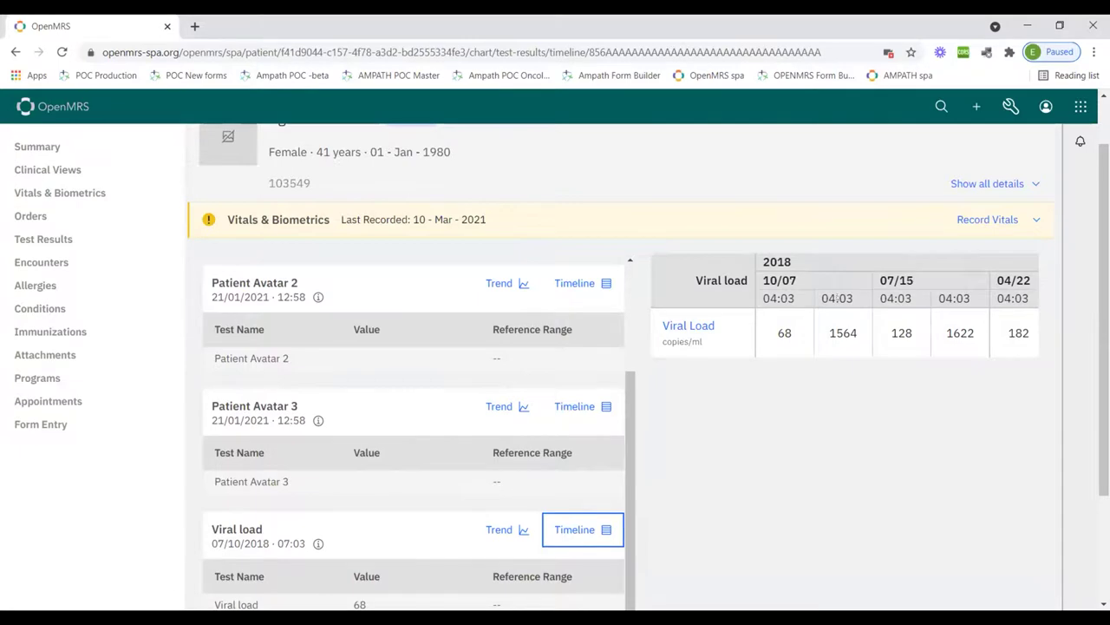
{"action": "scroll", "coordinate": [838, 297], "scroll_direction": "right", "scroll_amount": 5}
{"action": "scroll", "coordinate": [838, 298], "scroll_direction": "right", "scroll_amount": 5}
{"action": "scroll", "coordinate": [838, 298], "scroll_direction": "right", "scroll_amount": 3}
{"action": "scroll", "coordinate": [838, 296], "scroll_direction": "right", "scroll_amount": 5}
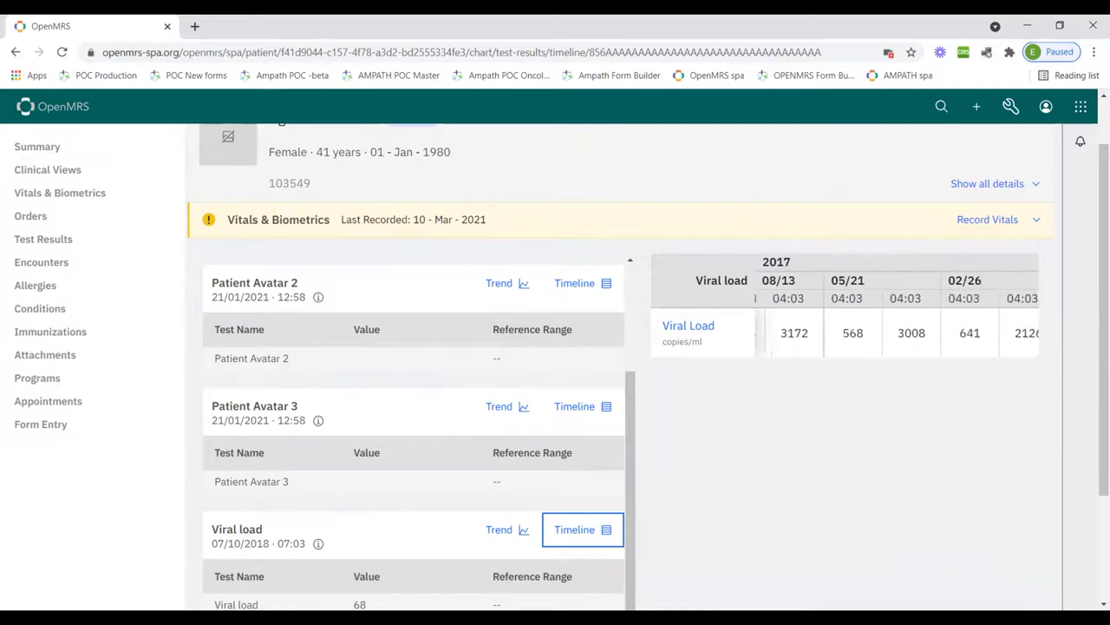
{"action": "scroll", "coordinate": [897, 307], "scroll_direction": "right", "scroll_amount": 5}
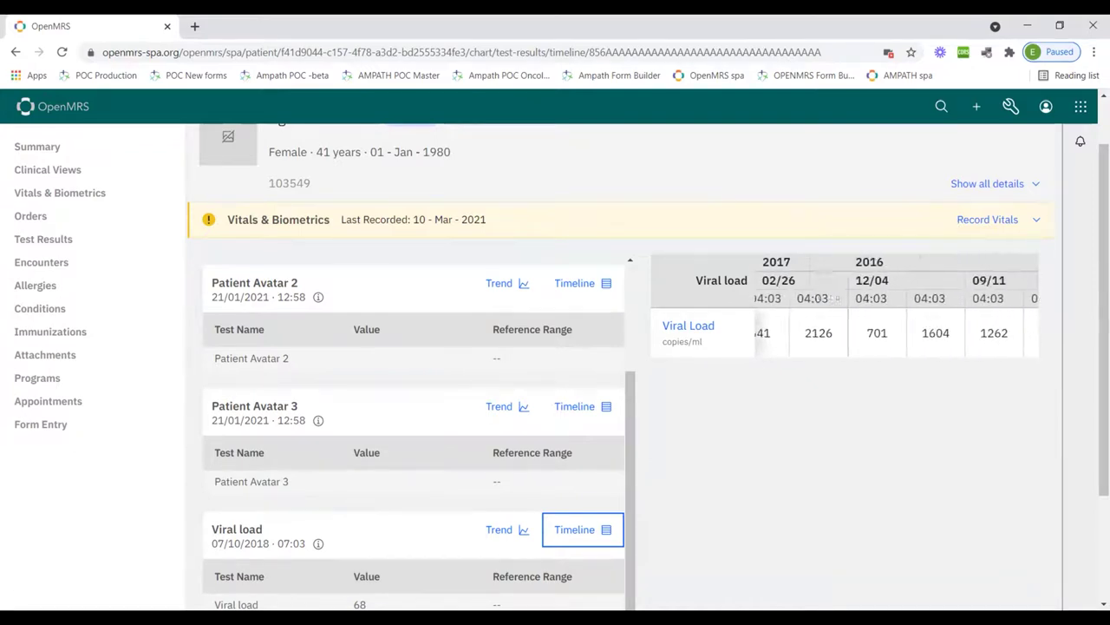
{"action": "scroll", "coordinate": [897, 308], "scroll_direction": "right", "scroll_amount": 3}
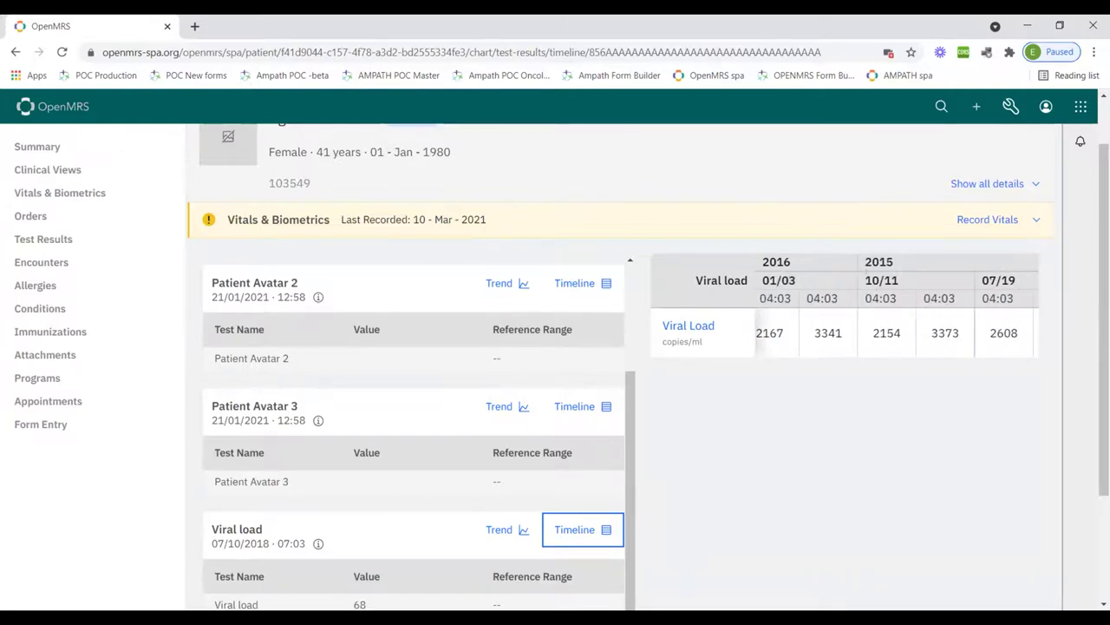
{"action": "scroll", "coordinate": [897, 307], "scroll_direction": "right", "scroll_amount": 10}
{"action": "scroll", "coordinate": [902, 299], "scroll_direction": "right", "scroll_amount": 10}
{"action": "scroll", "coordinate": [950, 299], "scroll_direction": "right", "scroll_amount": 10}
{"action": "scroll", "coordinate": [897, 307], "scroll_direction": "right", "scroll_amount": 8}
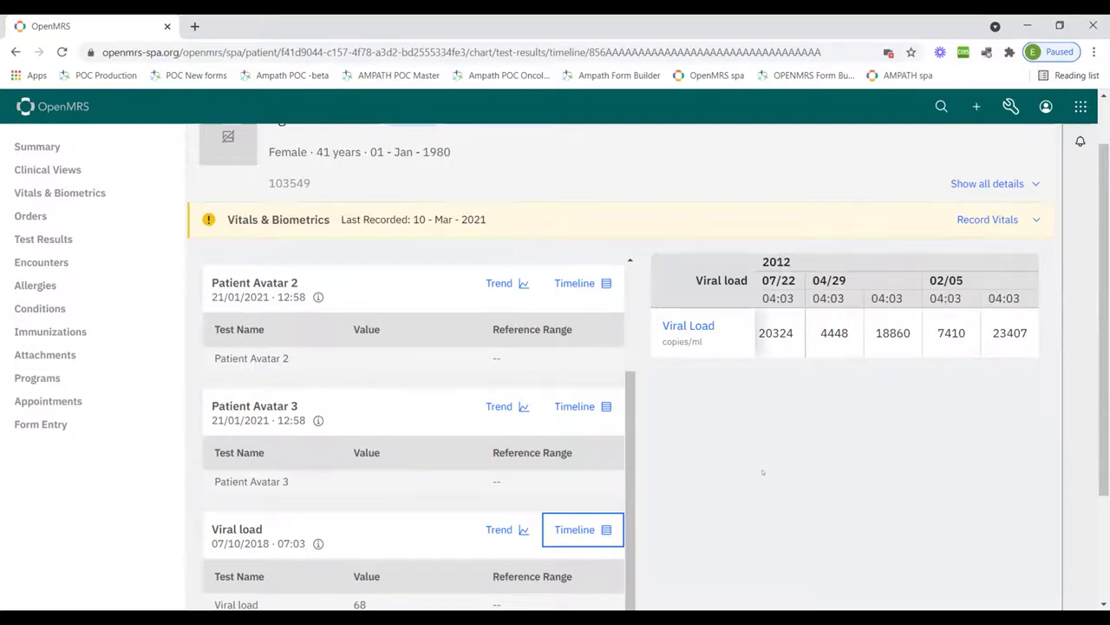
{"action": "left_click", "coordinate": [186, 331]}
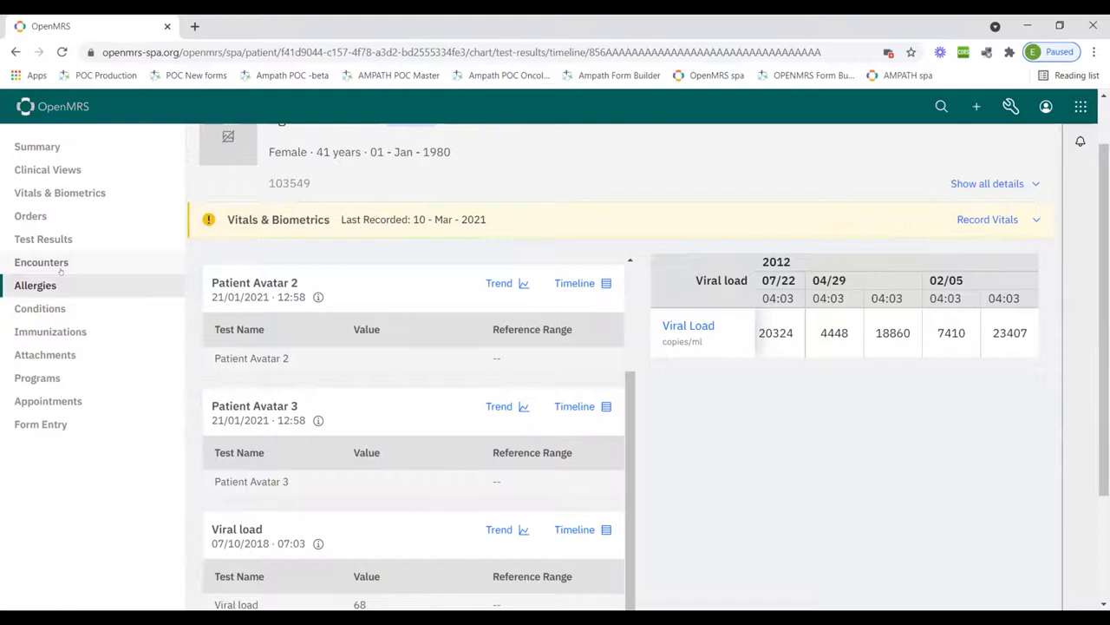
Go through Encounters and Allergies to reach the patient's Conditions list
{"action": "left_click", "coordinate": [60, 270]}
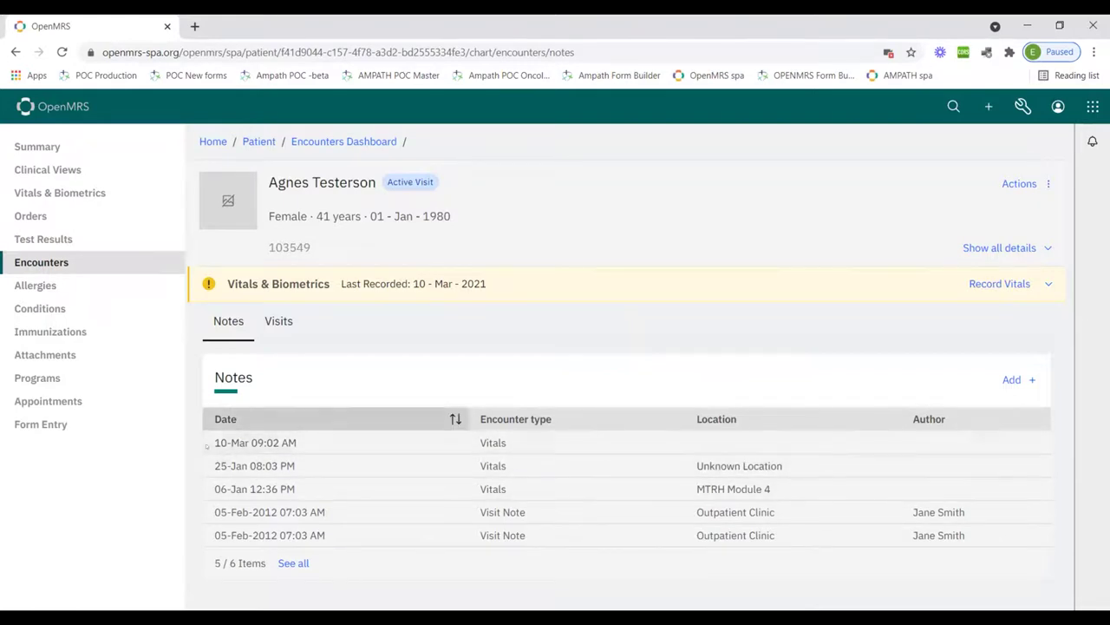
{"action": "left_click", "coordinate": [26, 288]}
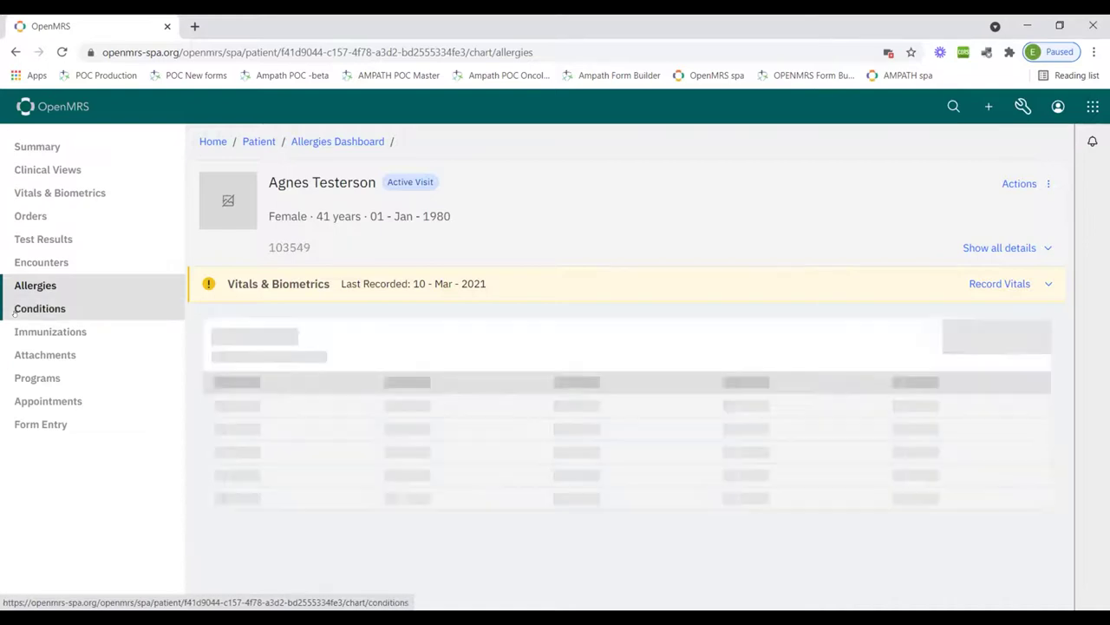
{"action": "left_click", "coordinate": [15, 313]}
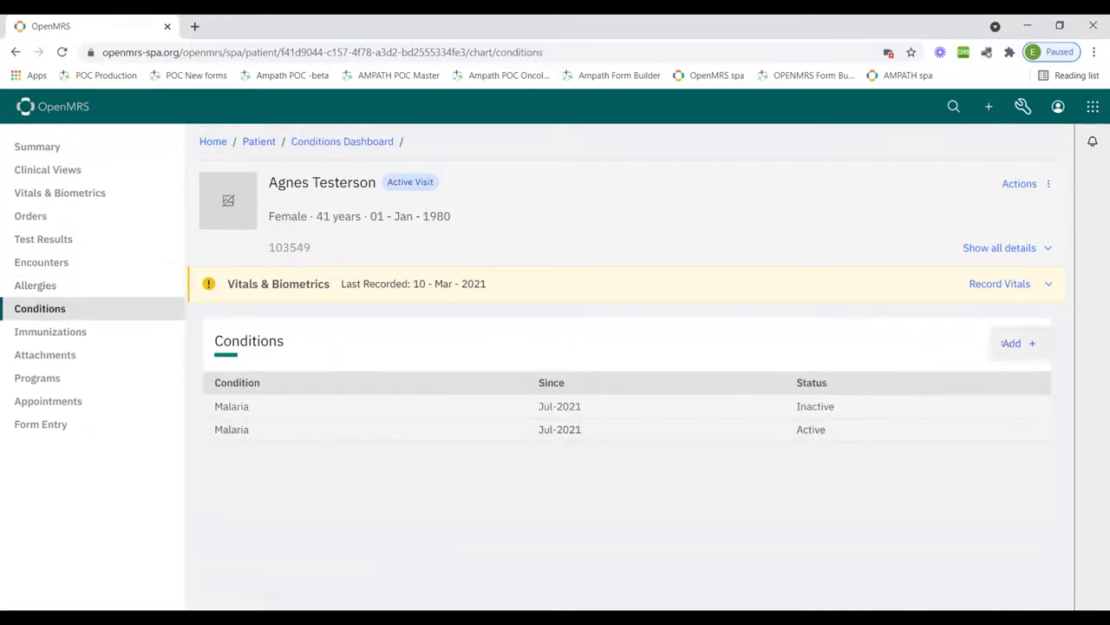
Add an active Malaria condition with onset date 07/07/2021 and save it
{"action": "left_click", "coordinate": [1006, 342]}
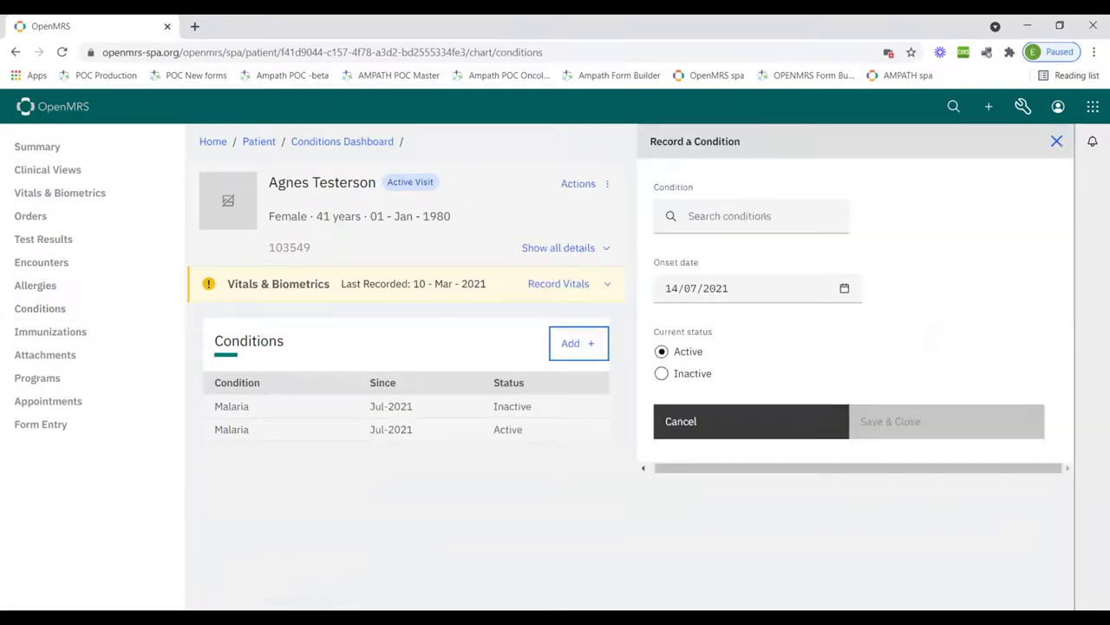
{"action": "left_click", "coordinate": [764, 216]}
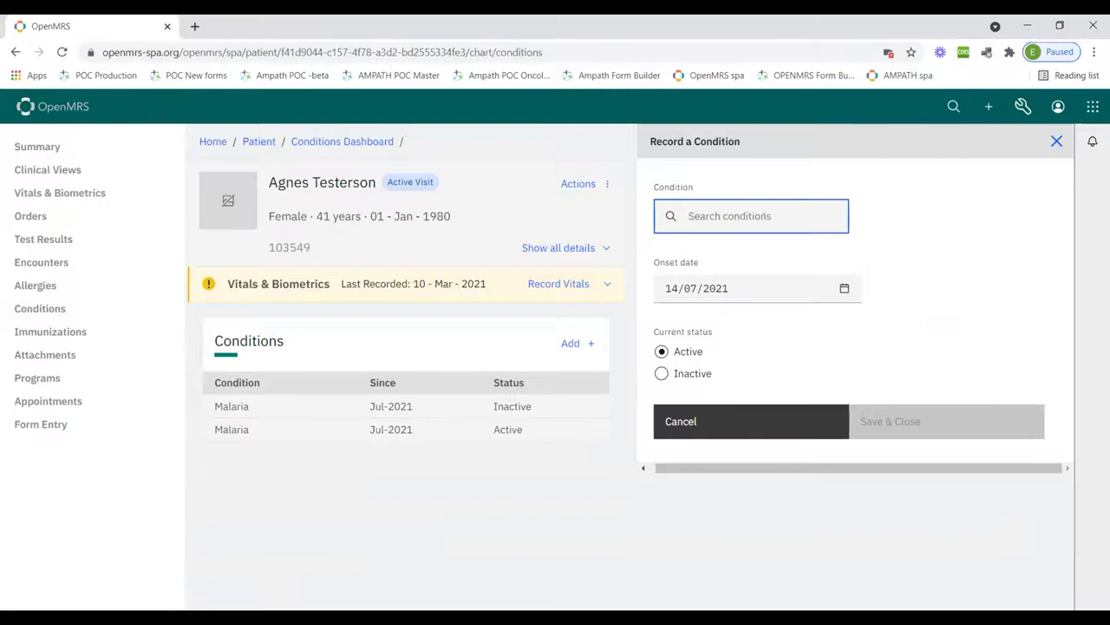
{"action": "type", "text": "mala"}
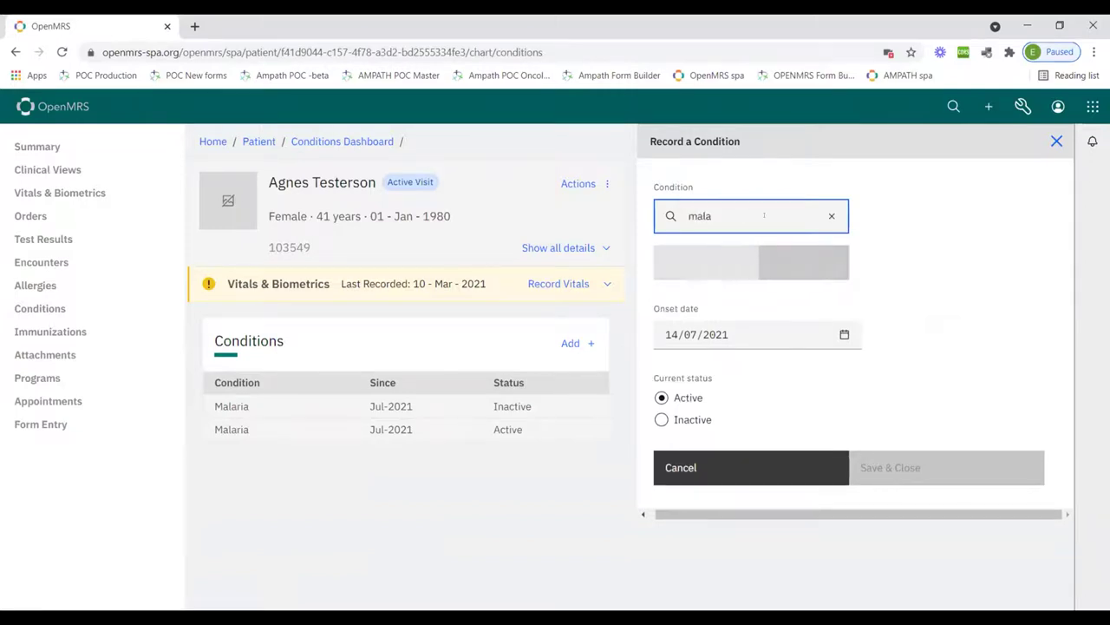
{"action": "type", "text": "r"}
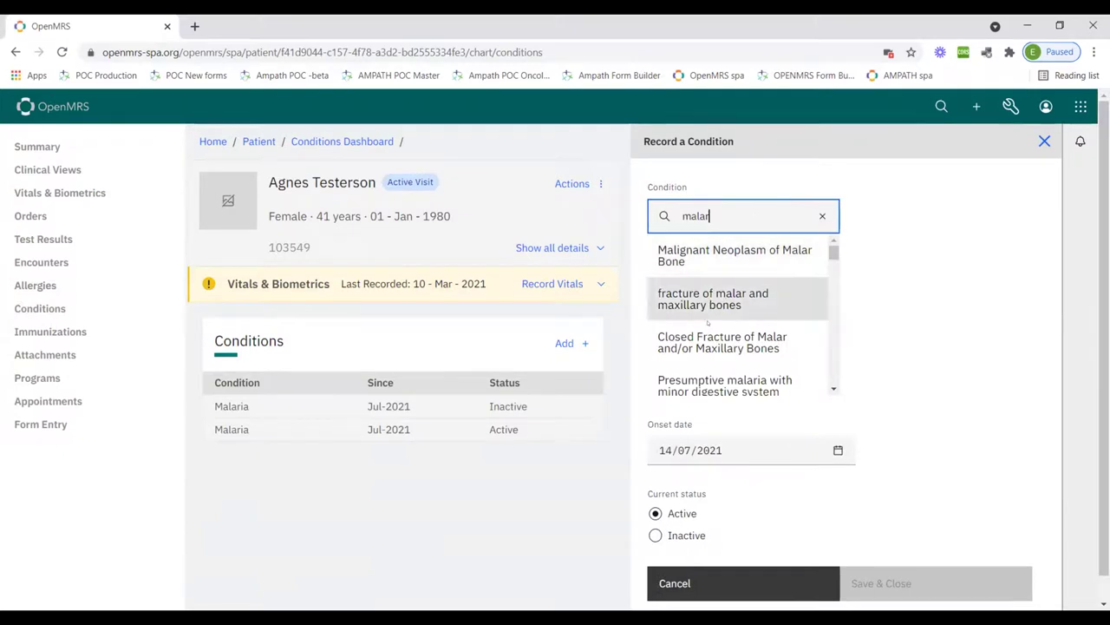
{"action": "type", "text": "ia"}
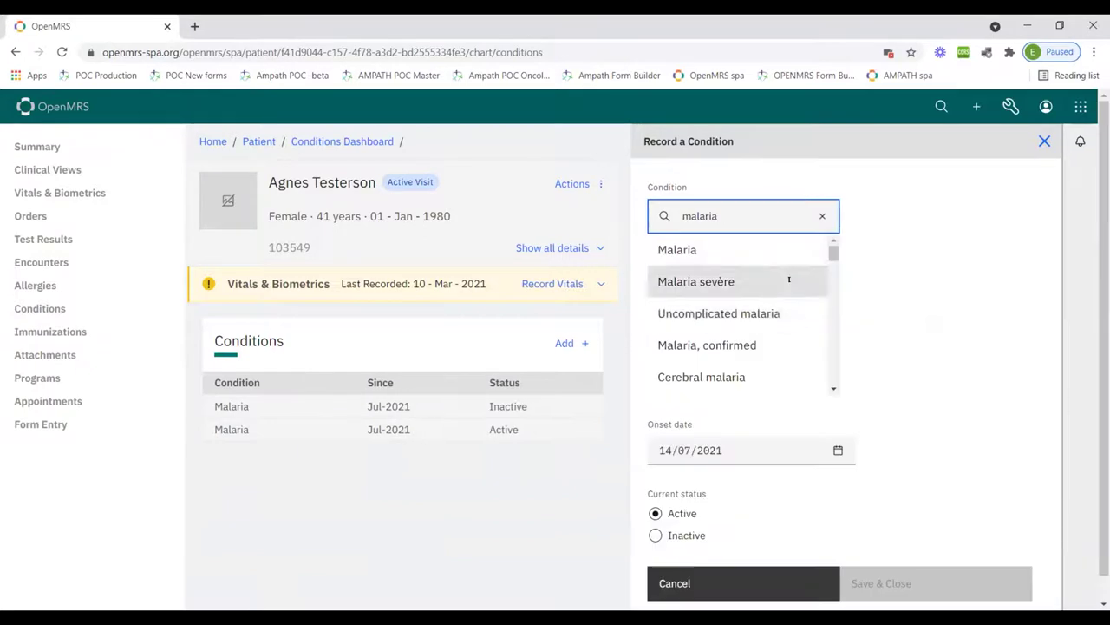
{"action": "left_click", "coordinate": [680, 249]}
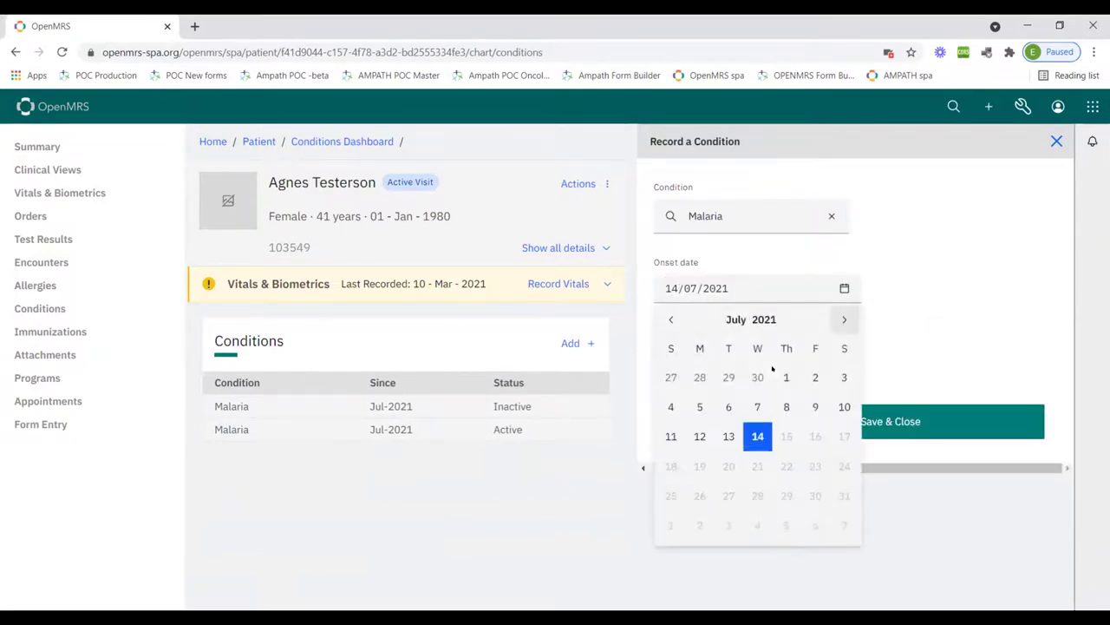
{"action": "left_click", "coordinate": [757, 407]}
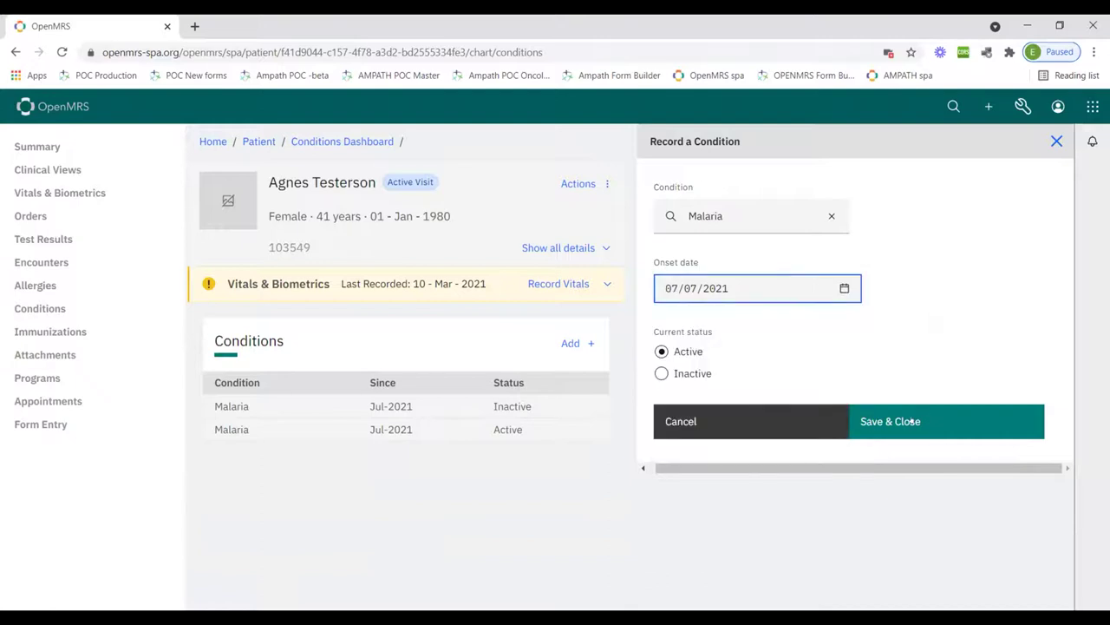
{"action": "left_click", "coordinate": [885, 421]}
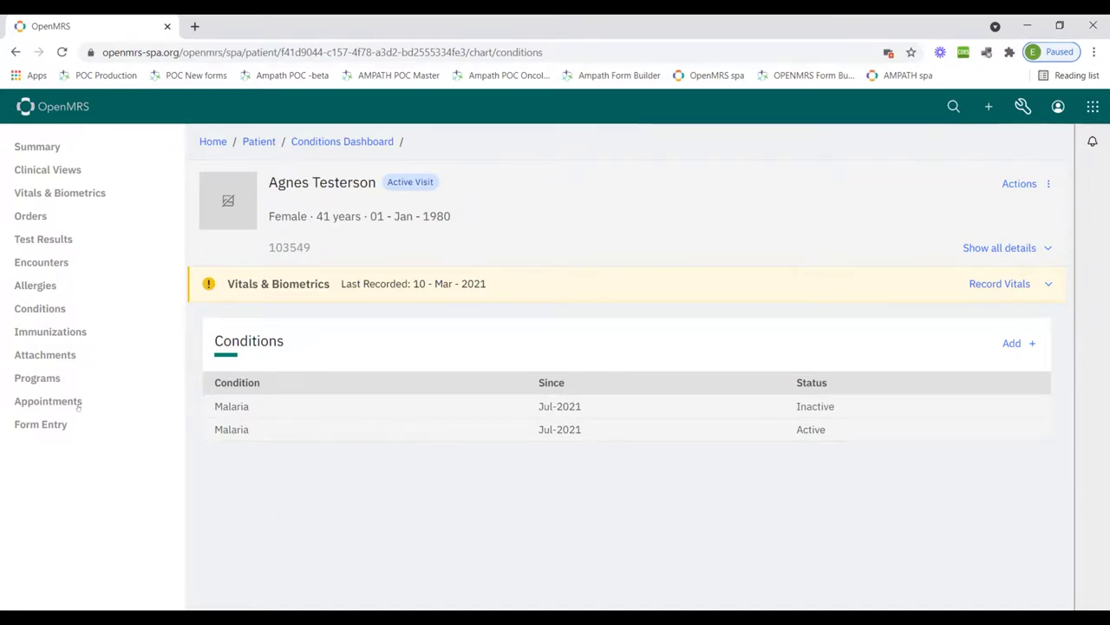
Go through Immunizations and Attachments to reach the patient's Care Programs page
{"action": "left_click", "coordinate": [42, 341]}
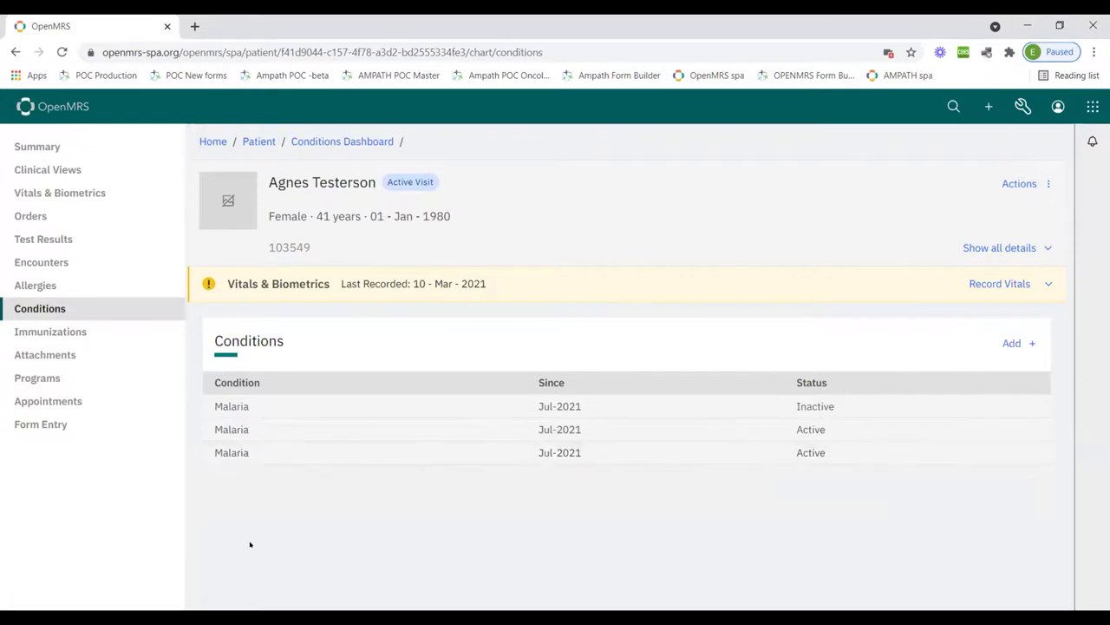
{"action": "left_click", "coordinate": [44, 332]}
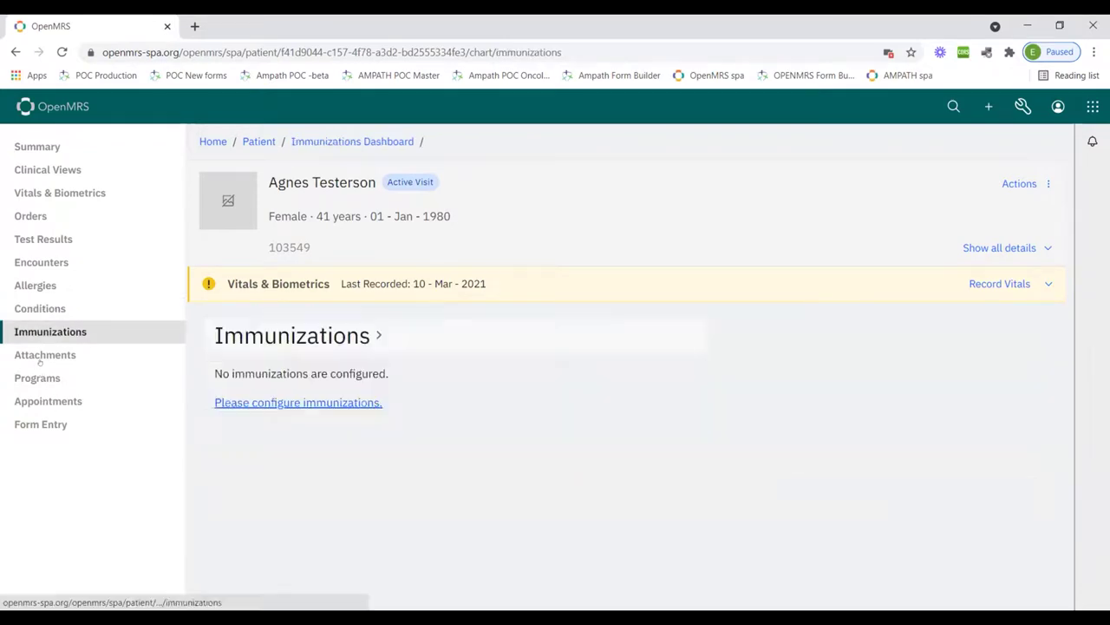
{"action": "left_click", "coordinate": [41, 355]}
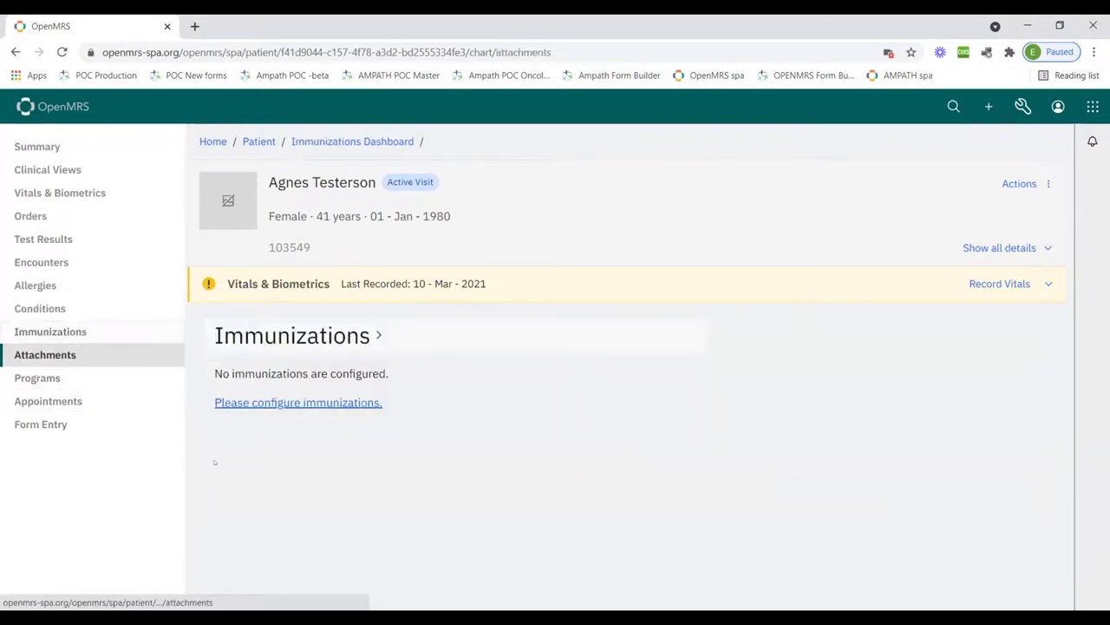
{"action": "left_click", "coordinate": [122, 413]}
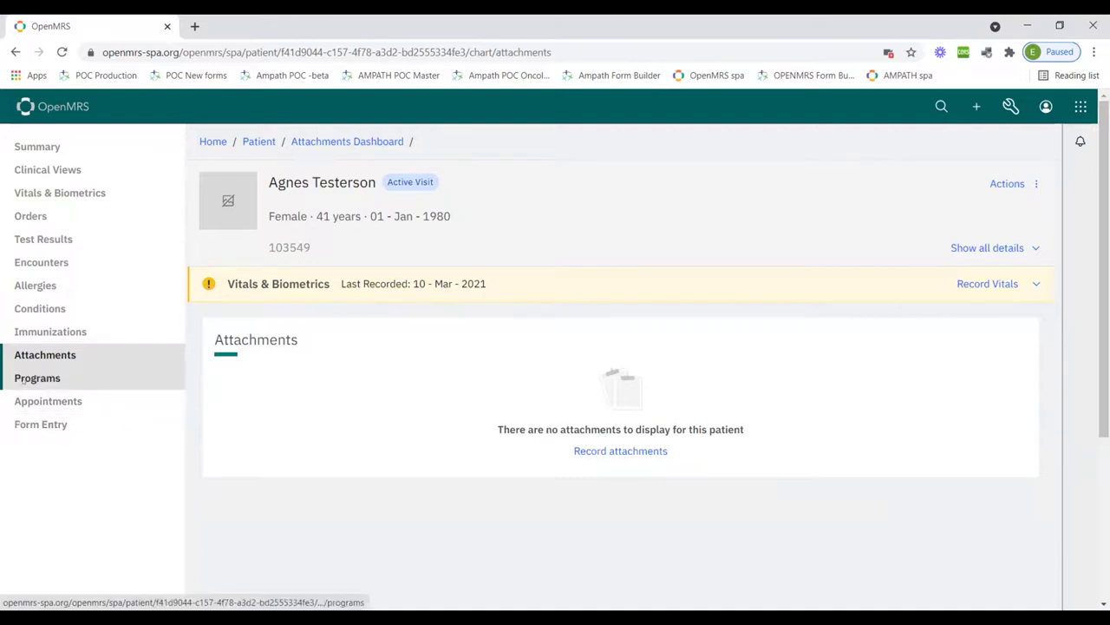
{"action": "left_click", "coordinate": [24, 379]}
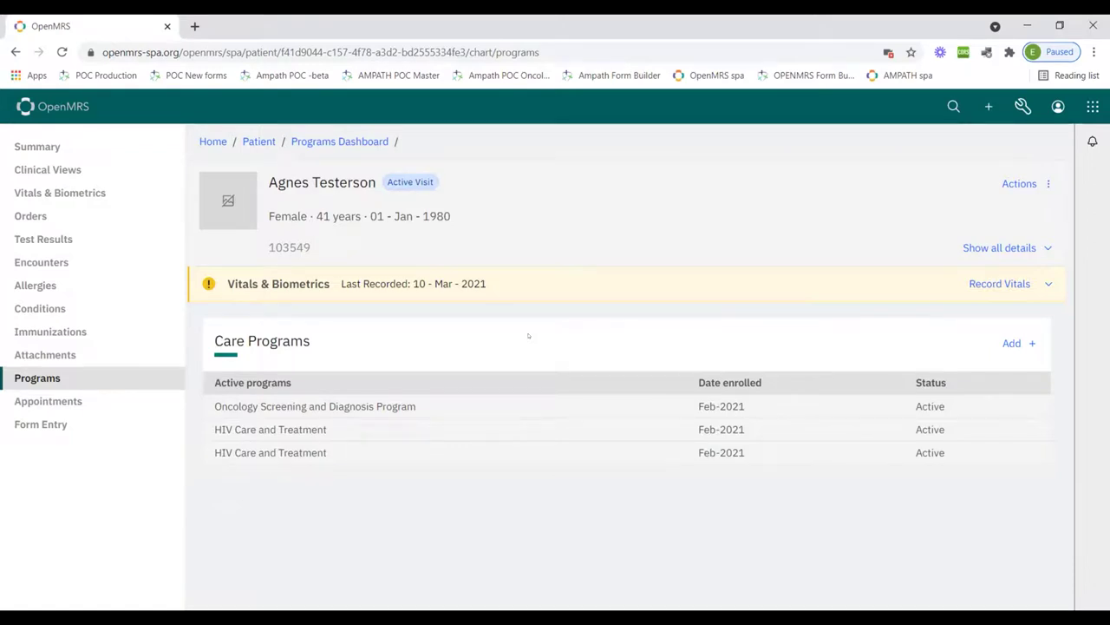
Preview the enrollment form's Program list, cancel without enrolling, and go to Appointments
{"action": "left_click", "coordinate": [1011, 343]}
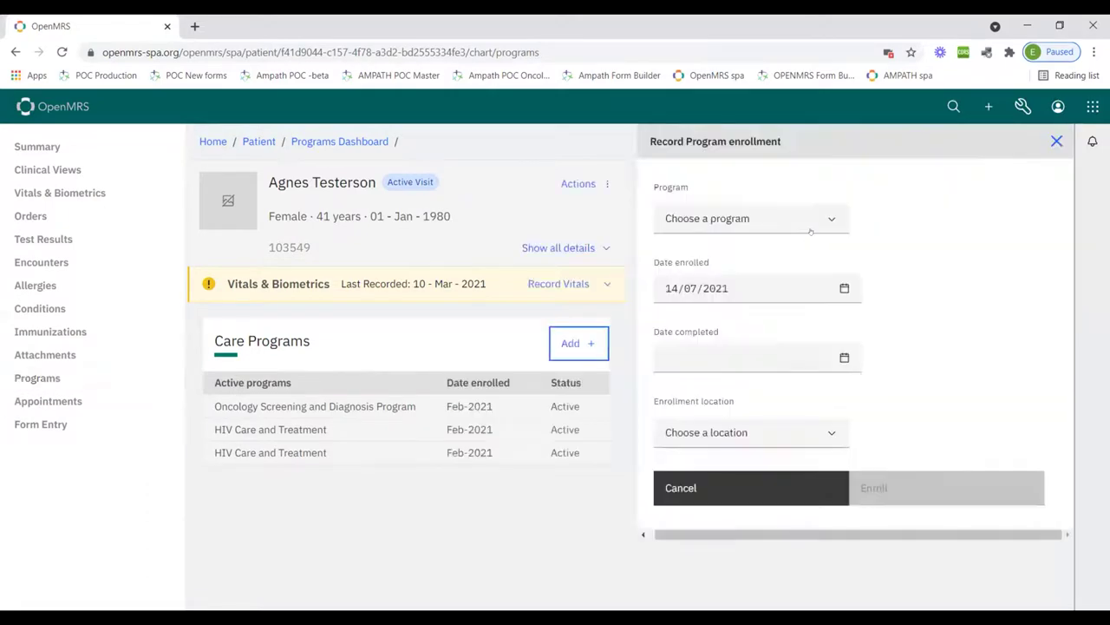
{"action": "left_click", "coordinate": [756, 221]}
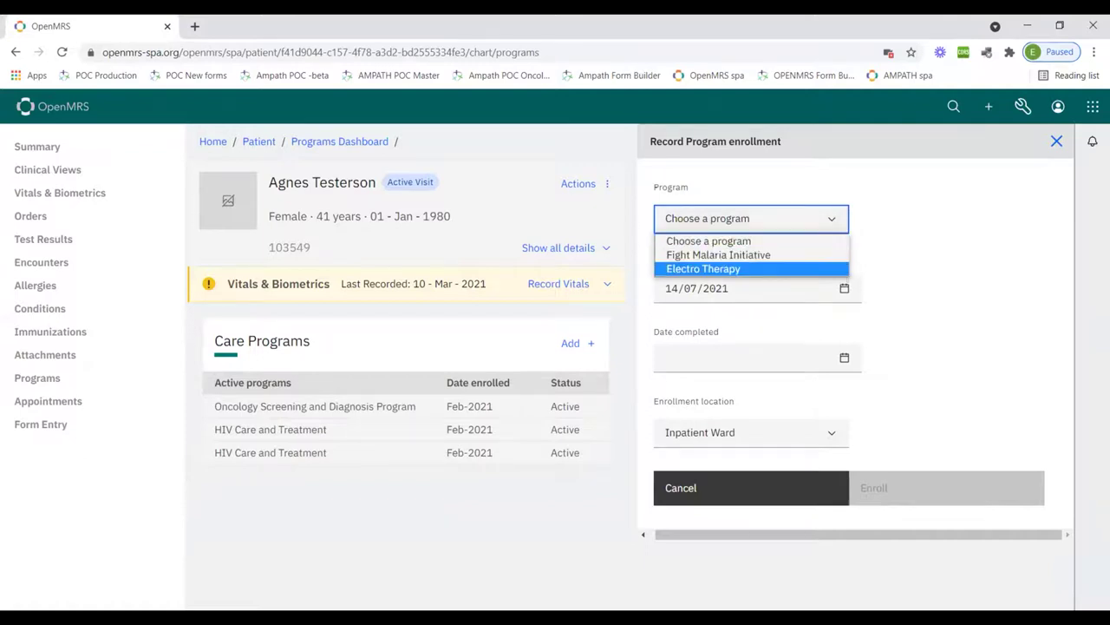
{"action": "left_click", "coordinate": [872, 288]}
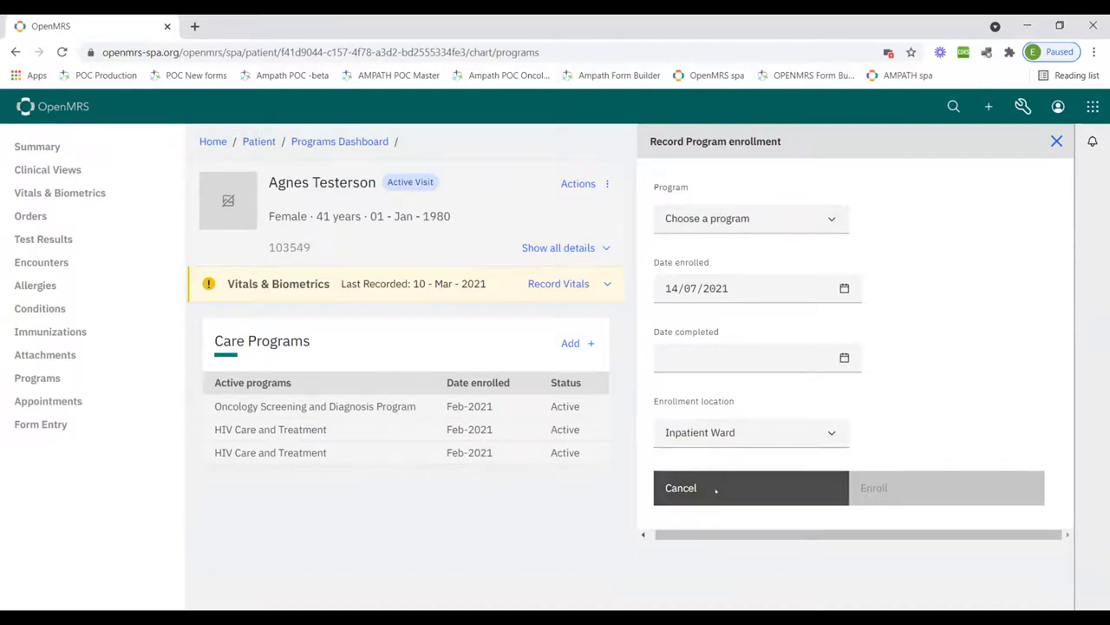
{"action": "left_click", "coordinate": [681, 488]}
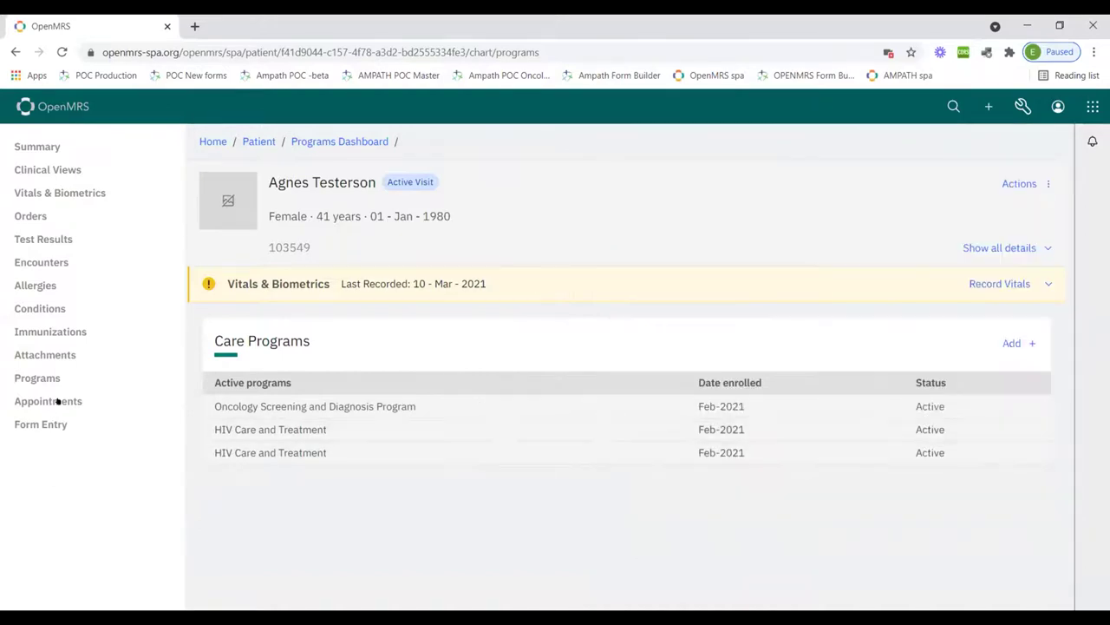
{"action": "left_click", "coordinate": [50, 401]}
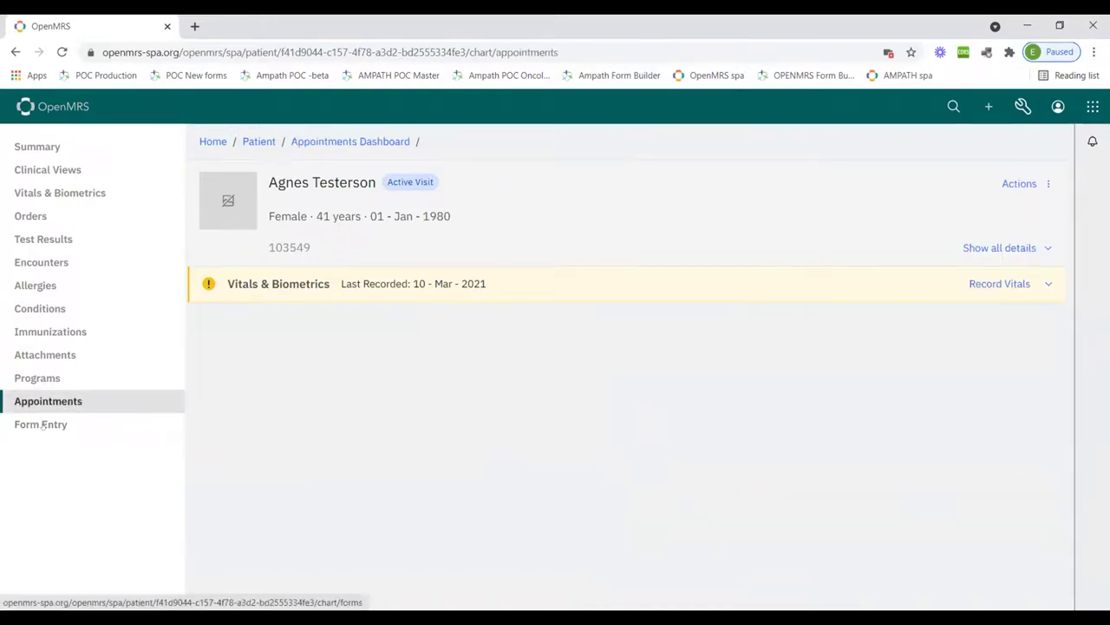
Open the patient's Form Entry page
{"action": "left_click", "coordinate": [42, 424]}
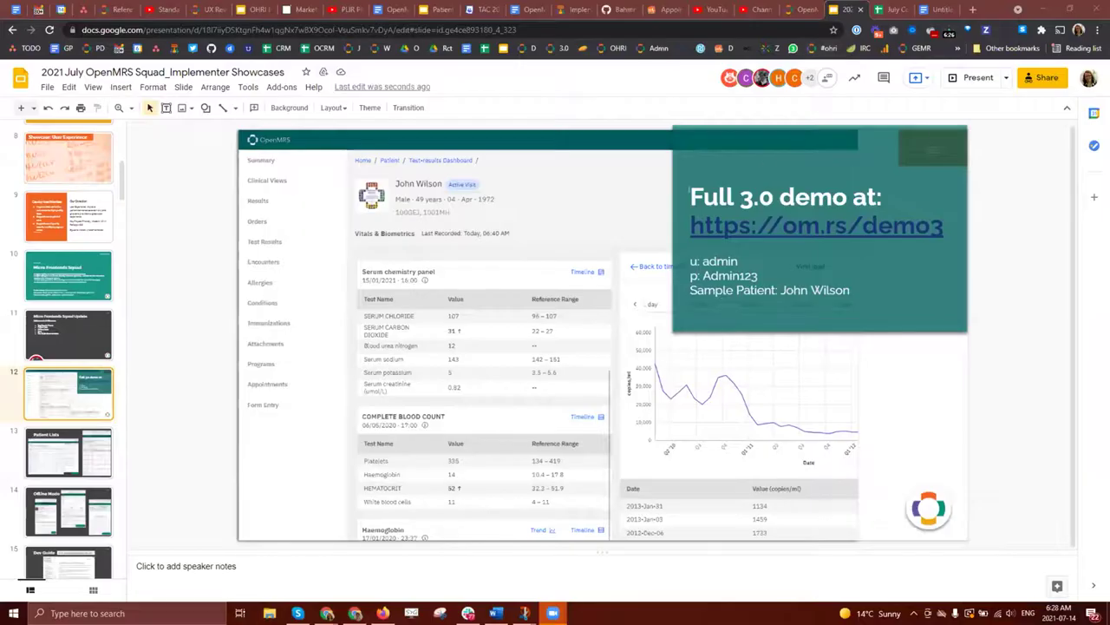
Start presenting the Google Slides deck full screen
{"action": "left_click", "coordinate": [960, 79]}
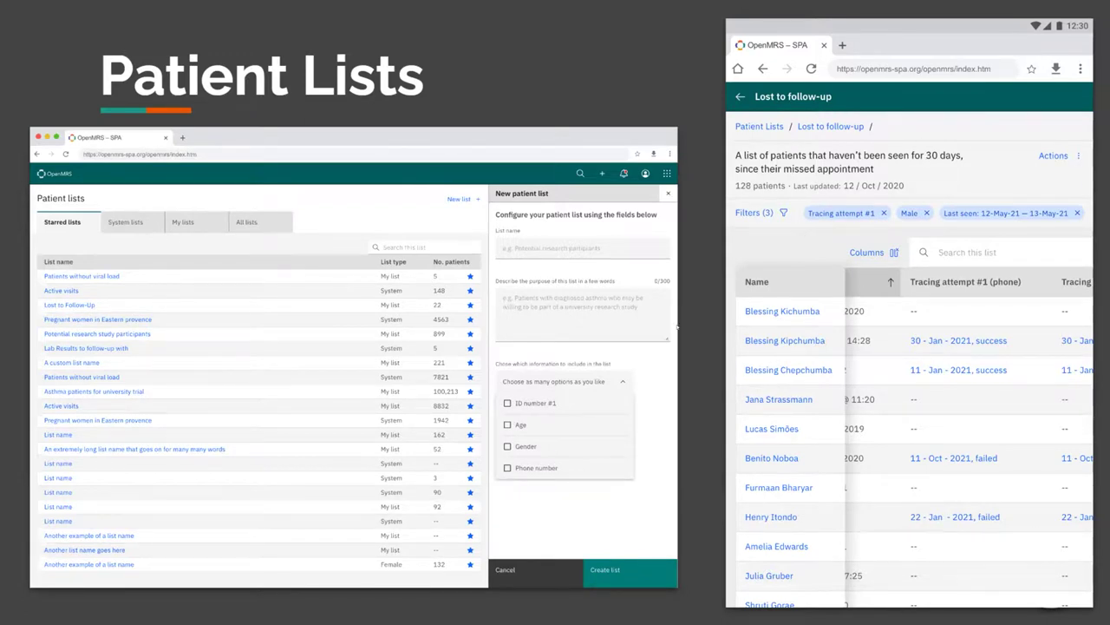
Advance past the Offline Mode slide to the SDK & 3.0 slide listing Setup, Deploy and Build distro commands
{"action": "key", "text": "Right"}
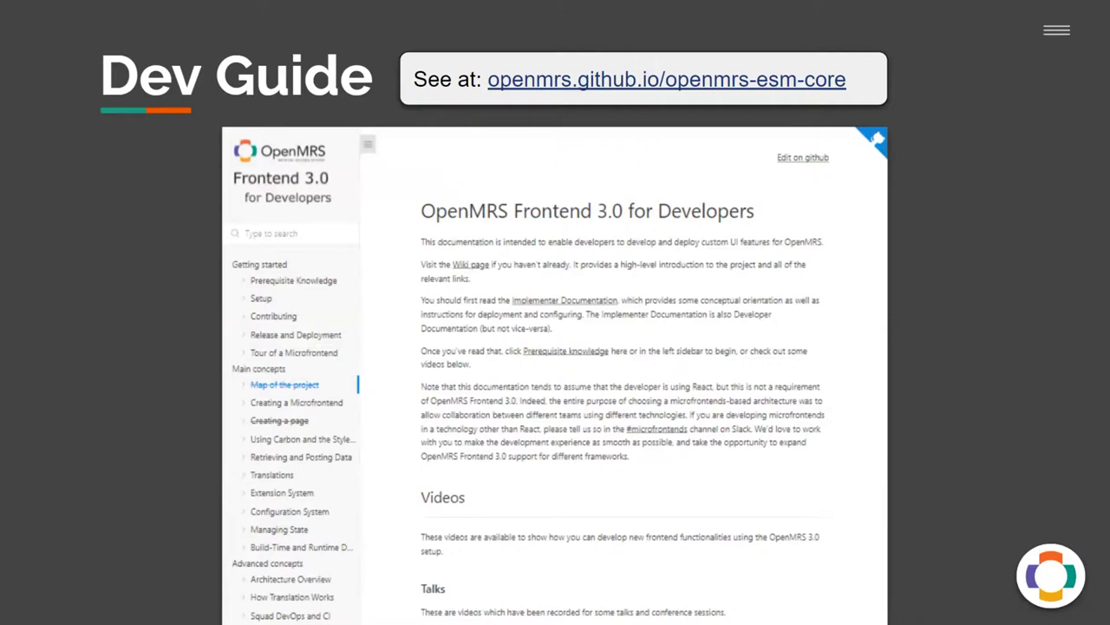
{"action": "key", "text": "Right"}
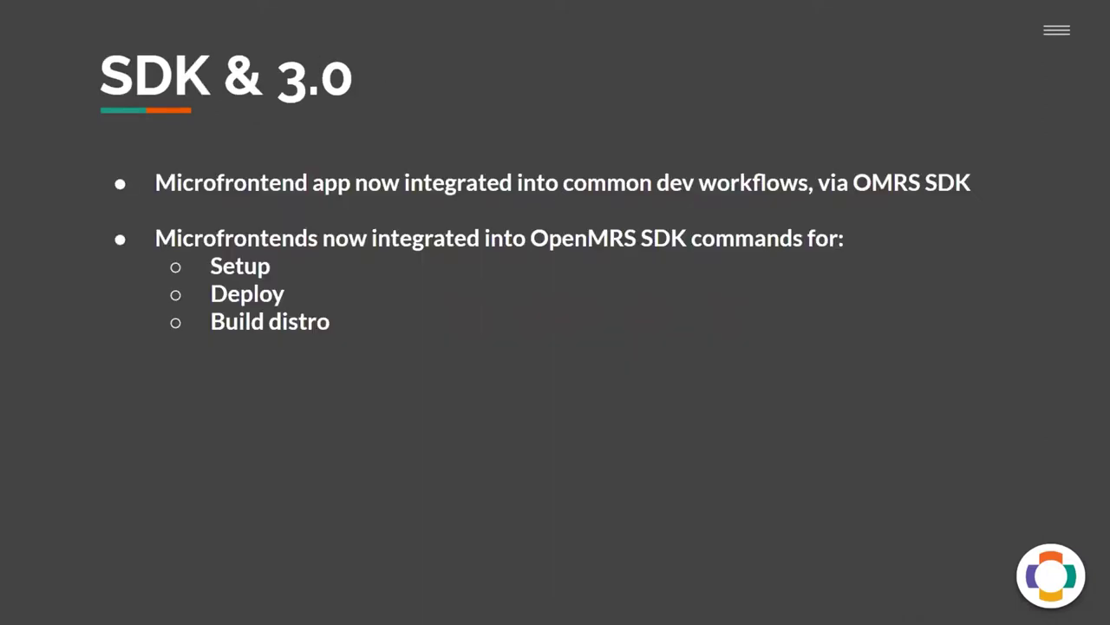